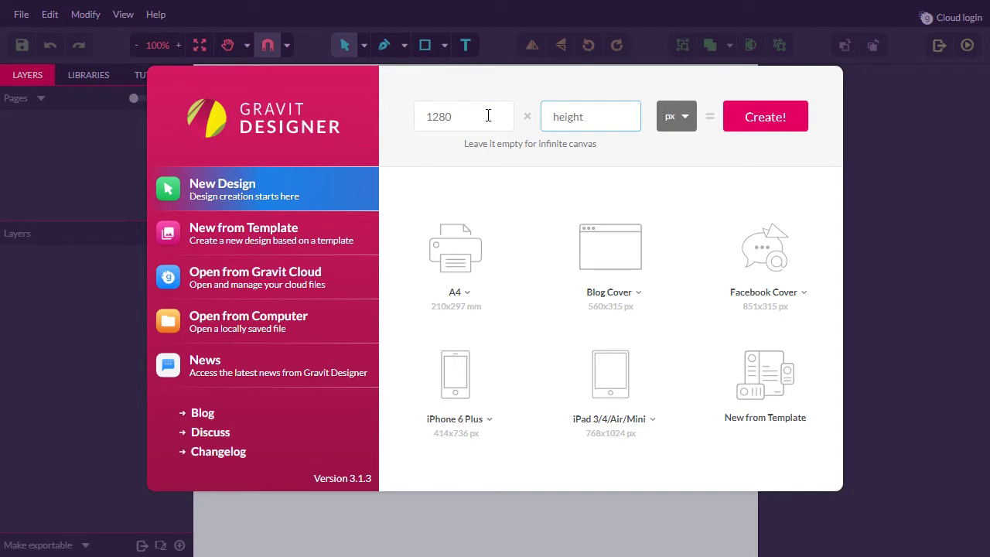
Step: Create a 1280 × 720 px design and cover the whole page with a rectangle
{"action": "type", "text": "720"}
{"action": "left_click", "coordinate": [788, 117]}
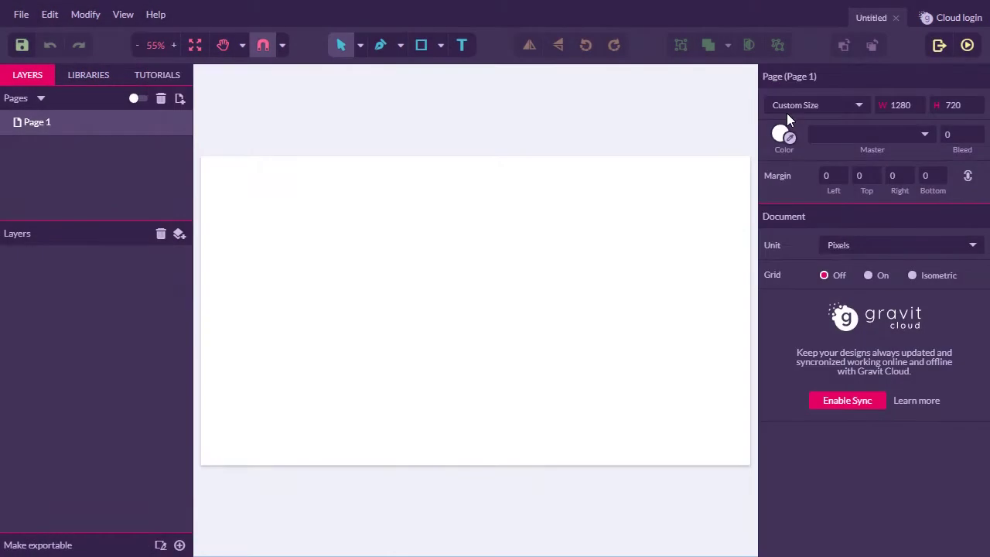
{"action": "left_click", "coordinate": [422, 50]}
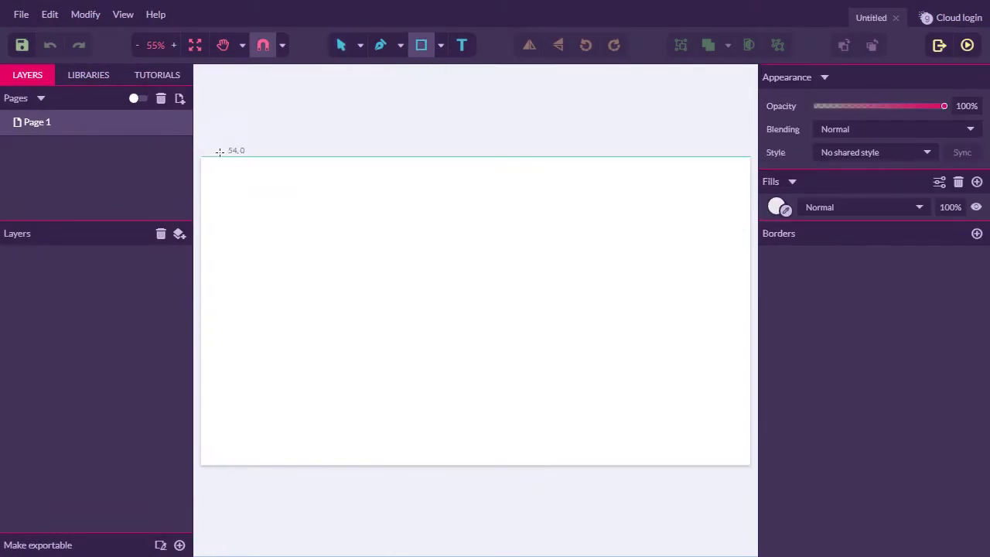
{"action": "left_click_drag", "start_coordinate": [200, 156], "coordinate": [750, 465]}
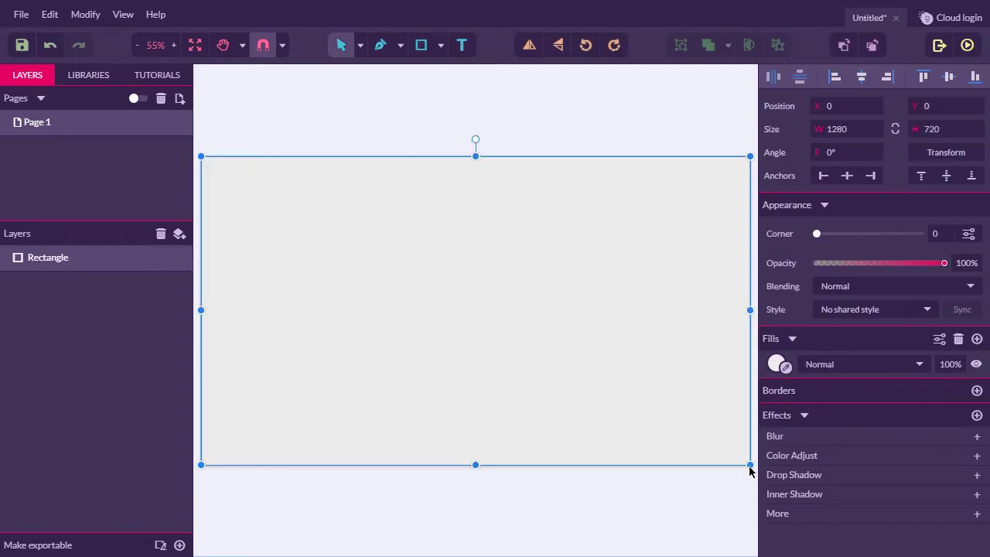
Step: Fill the rectangle with a linear gradient starting in red #FF0000 and running vertically from the top centre to the bottom centre
{"action": "left_click", "coordinate": [776, 364]}
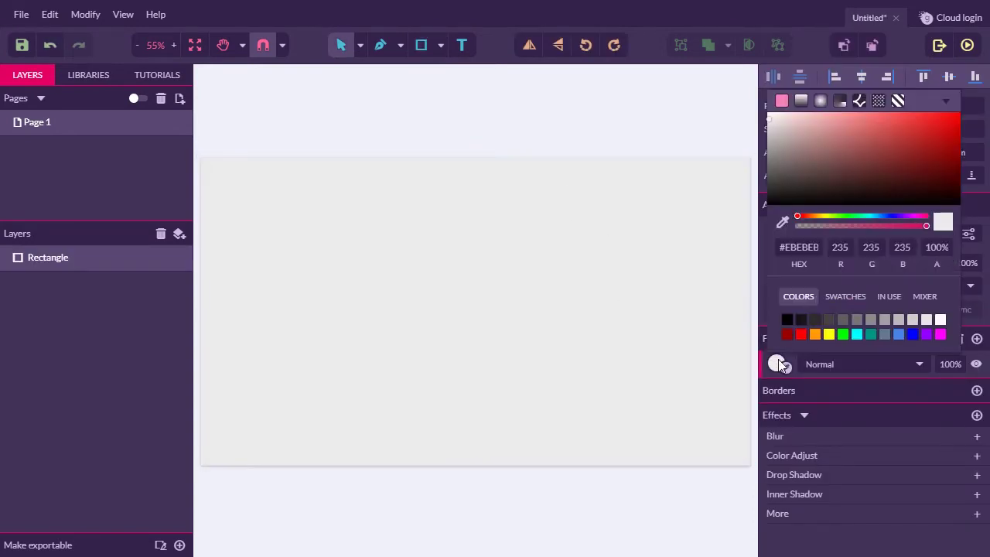
{"action": "left_click", "coordinate": [814, 334]}
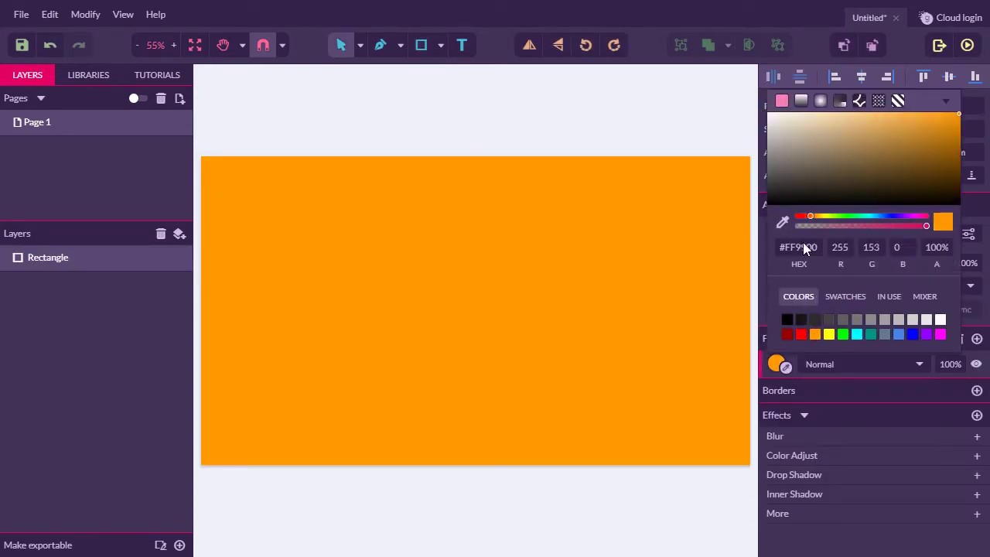
{"action": "left_click", "coordinate": [800, 334]}
{"action": "left_click", "coordinate": [803, 101]}
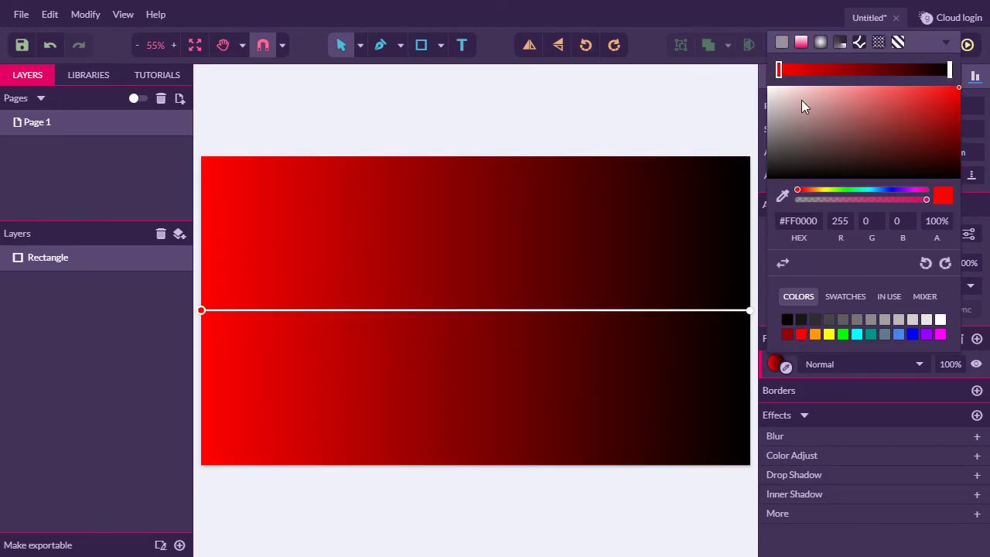
{"action": "left_click_drag", "start_coordinate": [203, 310], "coordinate": [468, 162]}
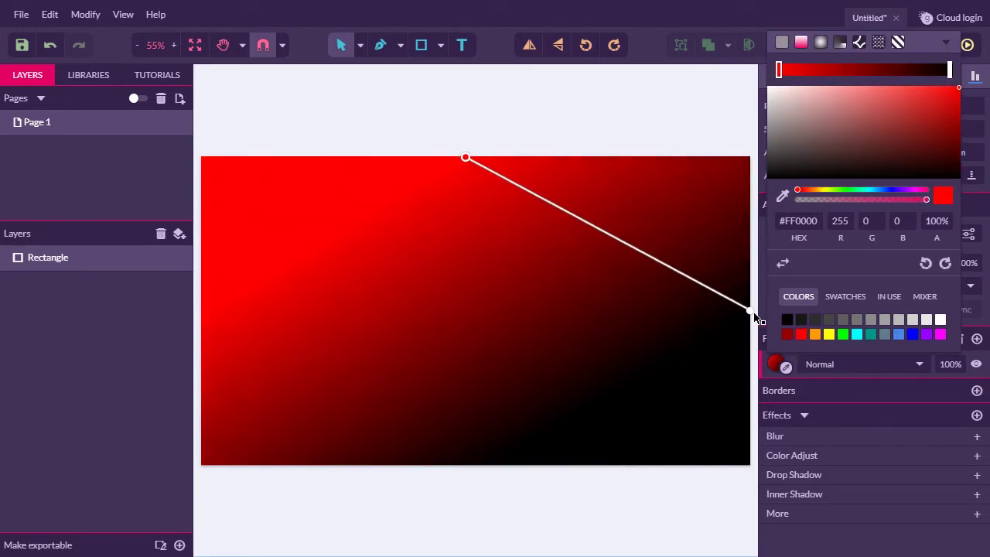
{"action": "left_click_drag", "start_coordinate": [750, 311], "coordinate": [475, 464]}
{"action": "left_click_drag", "start_coordinate": [466, 158], "coordinate": [476, 157]}
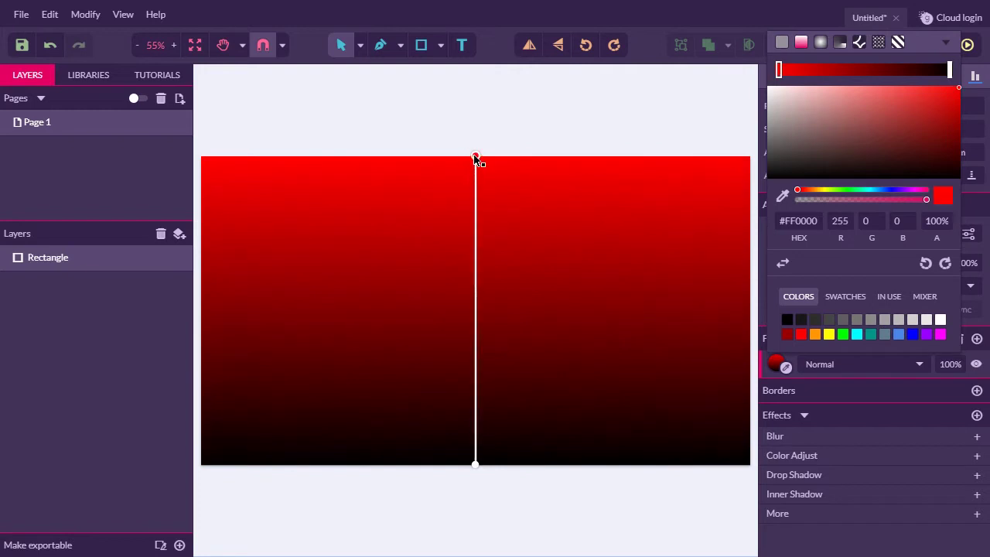
Step: Change the gradient's bottom stop from black to orange #FF9D00 and deselect the rectangle
{"action": "left_click", "coordinate": [475, 464]}
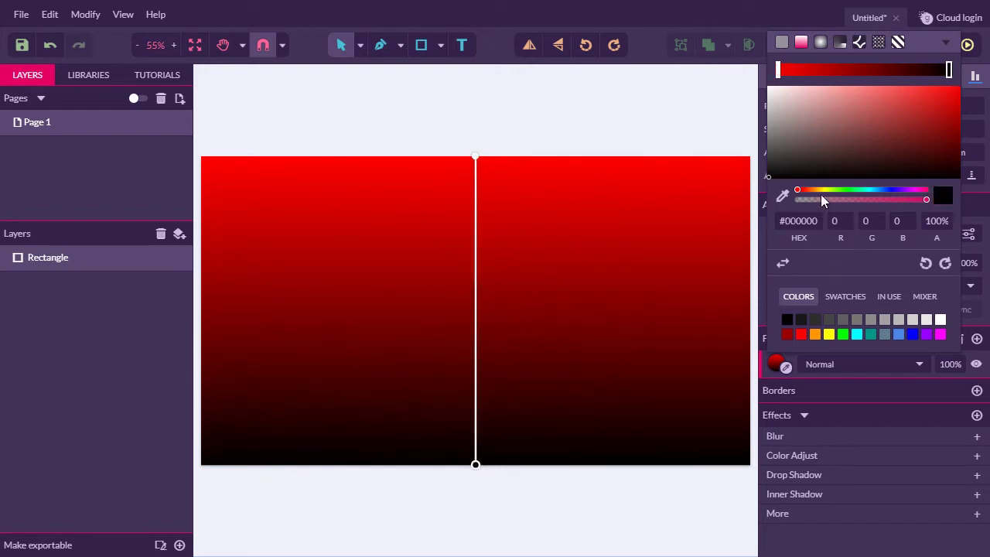
{"action": "left_click_drag", "start_coordinate": [897, 165], "coordinate": [958, 87]}
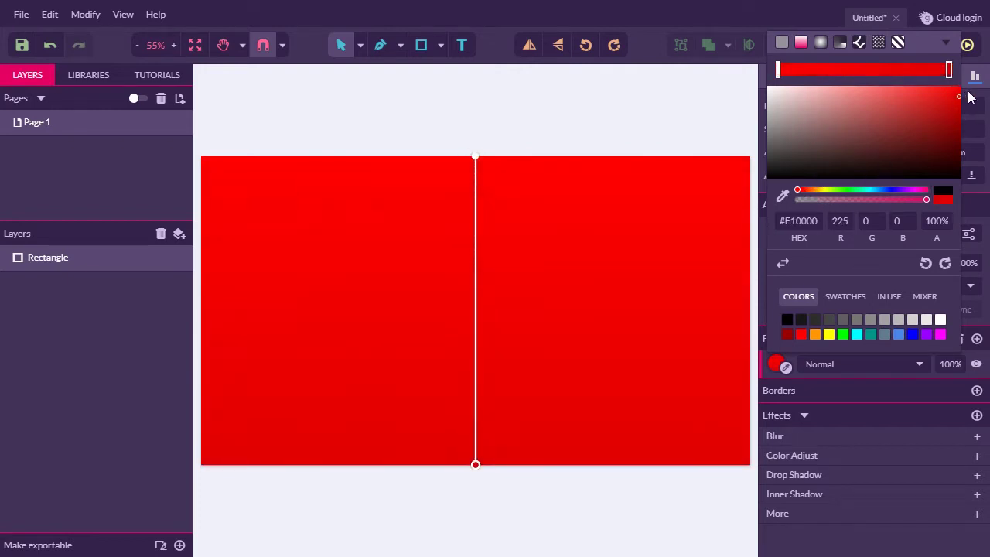
{"action": "left_click_drag", "start_coordinate": [818, 198], "coordinate": [811, 189]}
{"action": "left_click", "coordinate": [474, 157]}
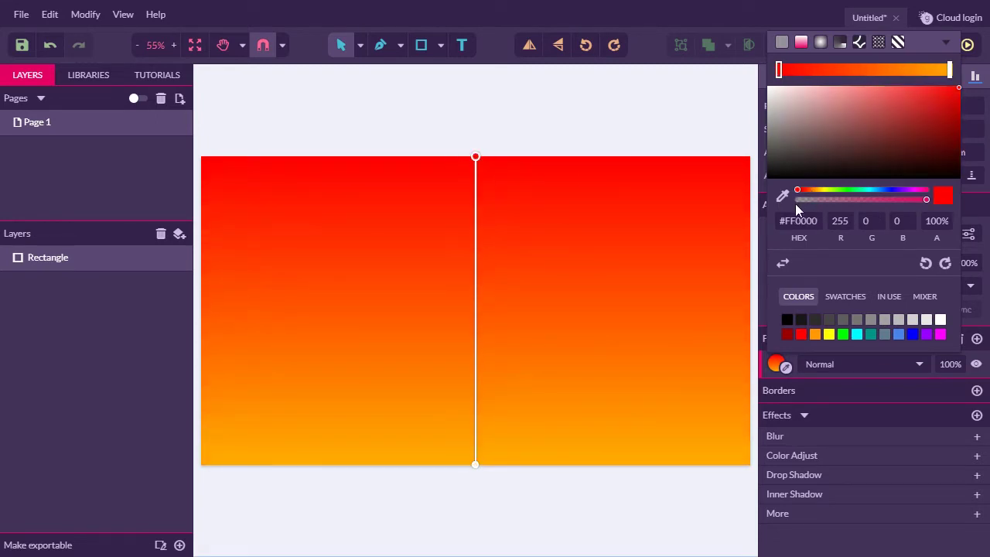
{"action": "left_click", "coordinate": [475, 464]}
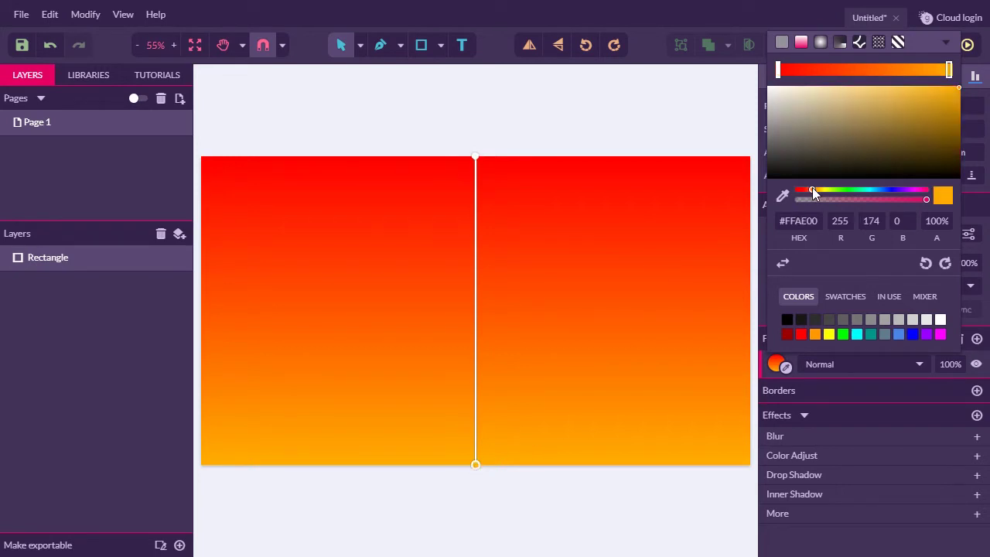
{"action": "left_click_drag", "start_coordinate": [811, 190], "coordinate": [811, 187]}
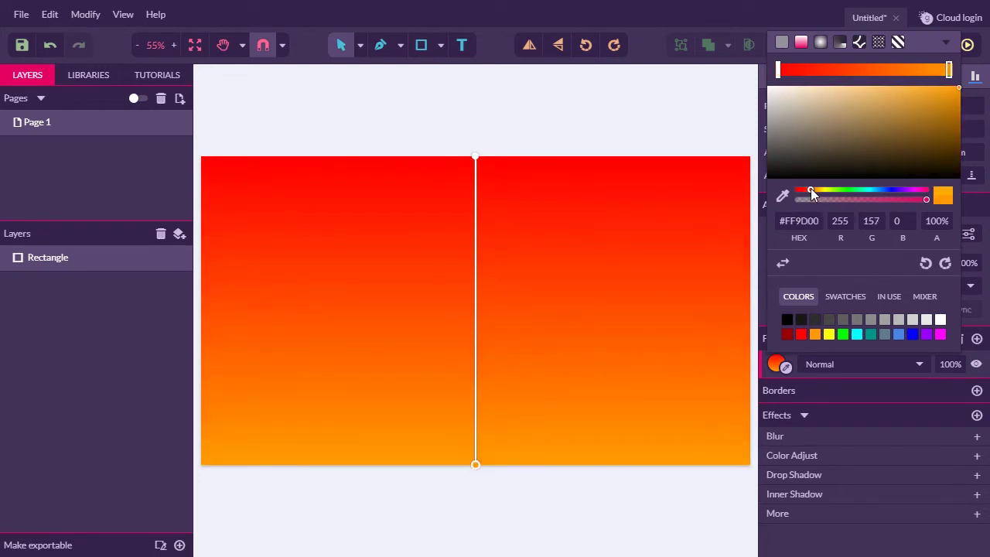
{"action": "left_click", "coordinate": [451, 133]}
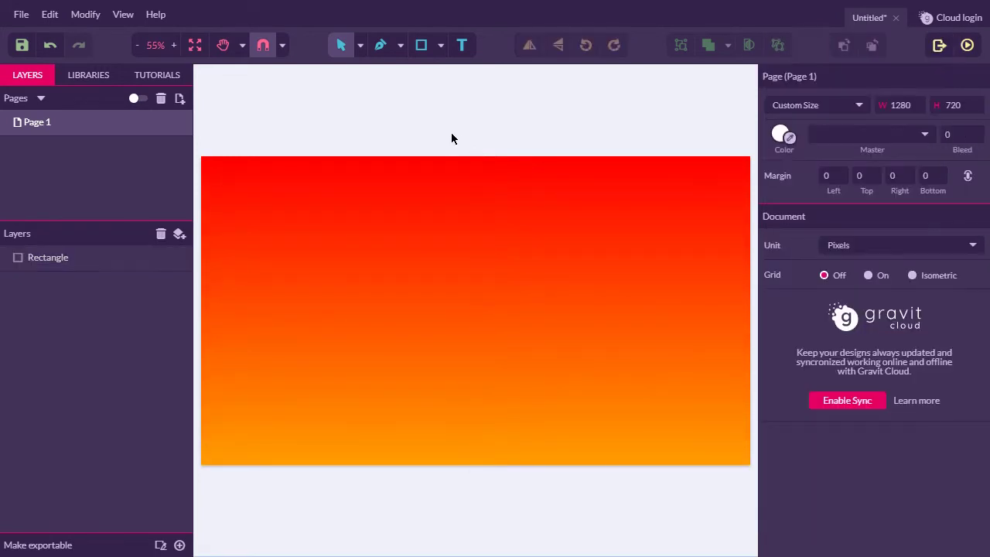
Step: With snapping off, draw a closed Pen path about 1307 × 272 px across the page's lower part, with a jagged hilly upper edge
{"action": "left_click", "coordinate": [379, 47]}
{"action": "left_click", "coordinate": [263, 45]}
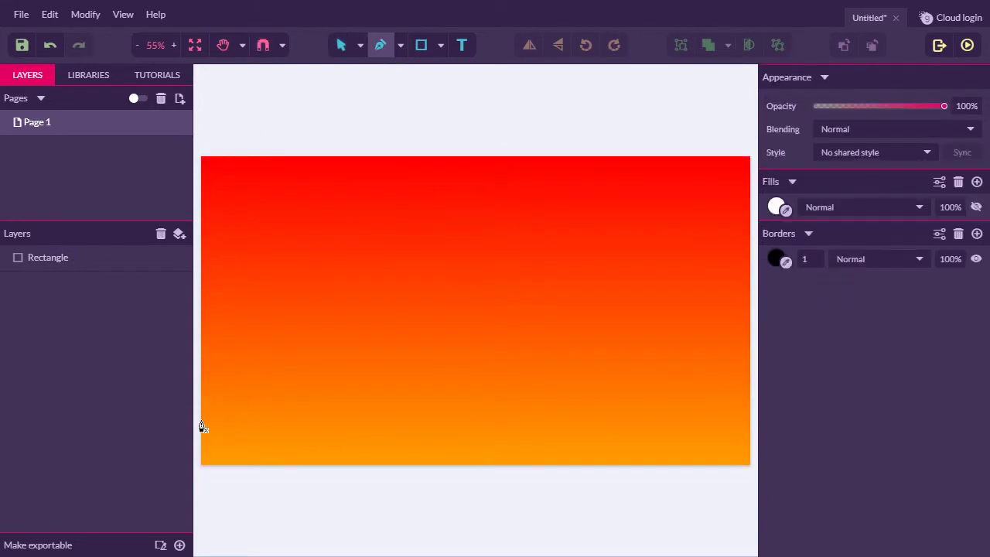
{"action": "left_click", "coordinate": [197, 379]}
{"action": "left_click", "coordinate": [211, 383]}
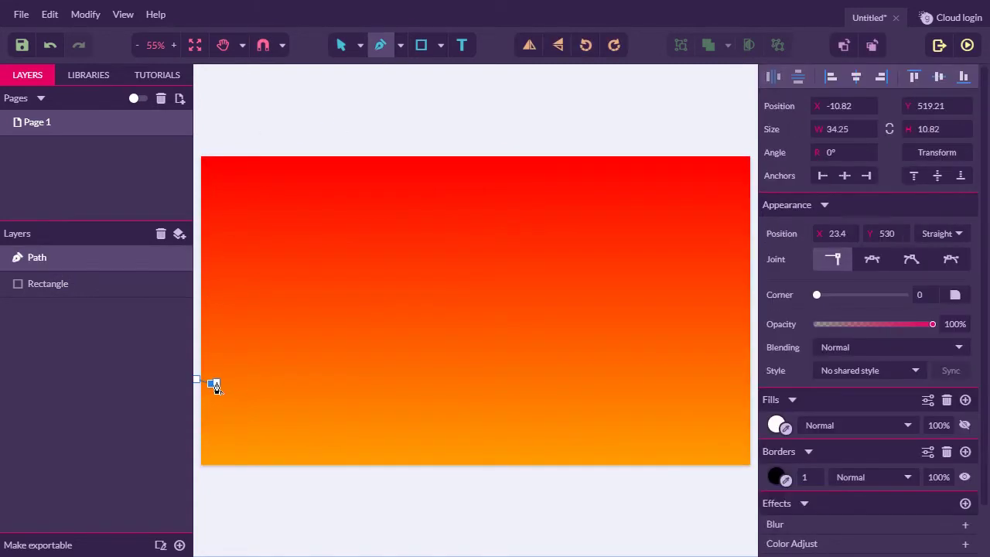
{"action": "left_click", "coordinate": [220, 380]}
{"action": "left_click", "coordinate": [225, 378]}
{"action": "left_click", "coordinate": [233, 377]}
{"action": "left_click", "coordinate": [243, 378]}
{"action": "left_click", "coordinate": [250, 383]}
{"action": "left_click", "coordinate": [256, 384]}
{"action": "left_click", "coordinate": [263, 384]}
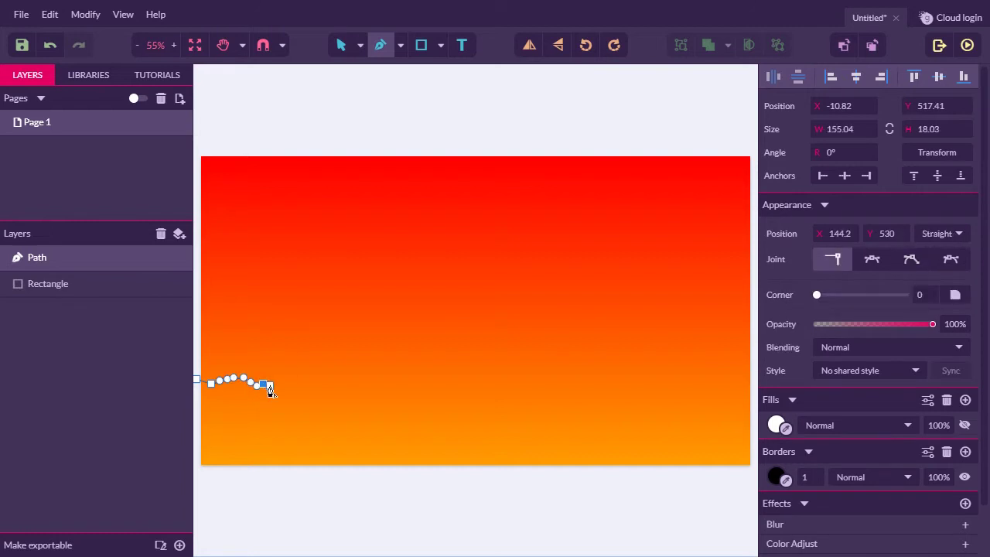
{"action": "left_click", "coordinate": [269, 385]}
{"action": "left_click", "coordinate": [276, 389]}
{"action": "left_click", "coordinate": [287, 384]}
{"action": "left_click", "coordinate": [295, 377]}
{"action": "left_click", "coordinate": [304, 378]}
{"action": "left_click", "coordinate": [310, 378]}
{"action": "left_click", "coordinate": [323, 377]}
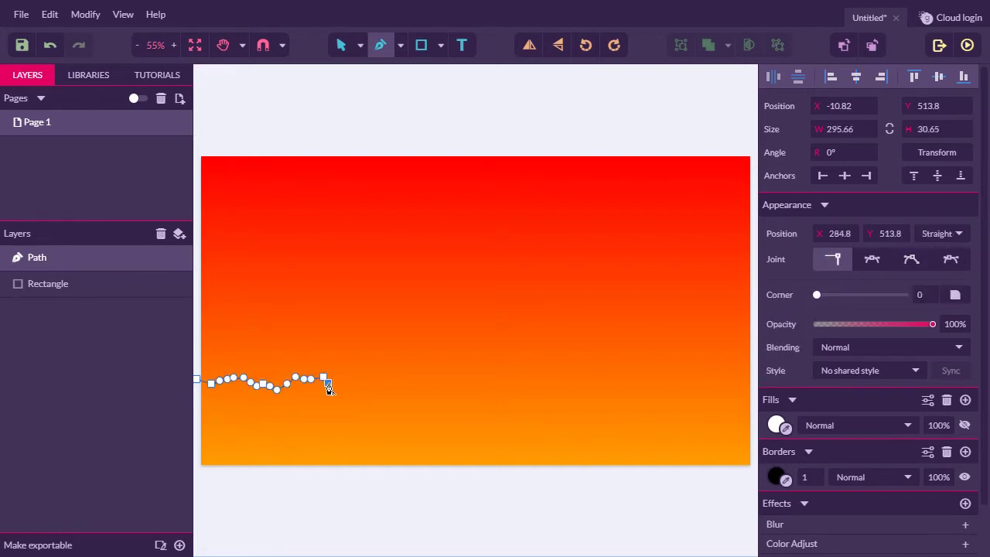
{"action": "left_click", "coordinate": [327, 382]}
{"action": "left_click", "coordinate": [338, 386]}
{"action": "left_click", "coordinate": [350, 388]}
{"action": "left_click", "coordinate": [362, 387]}
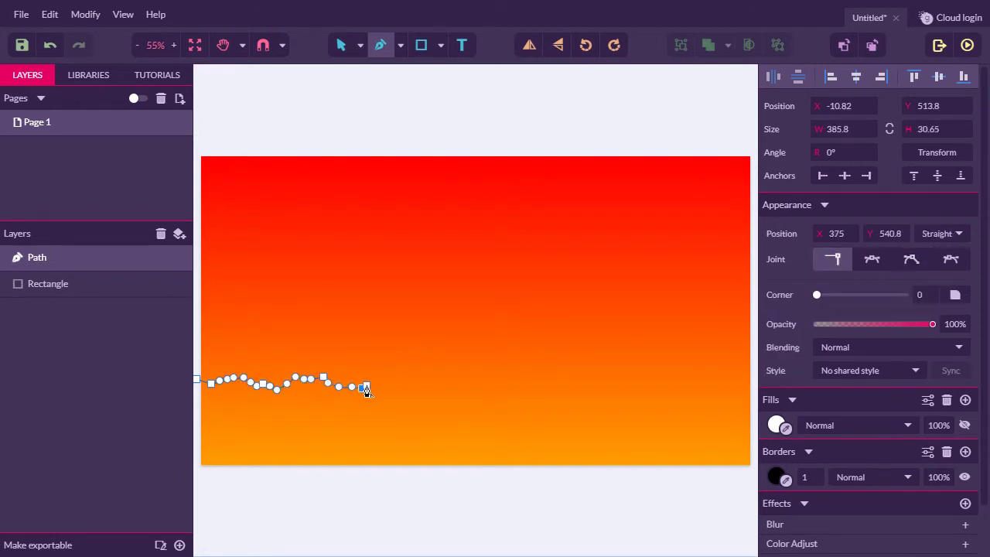
{"action": "left_click", "coordinate": [371, 382]}
{"action": "left_click", "coordinate": [380, 379]}
{"action": "left_click", "coordinate": [388, 379]}
{"action": "left_click", "coordinate": [399, 377]}
{"action": "left_click", "coordinate": [409, 382]}
{"action": "left_click", "coordinate": [419, 387]}
{"action": "left_click", "coordinate": [434, 387]}
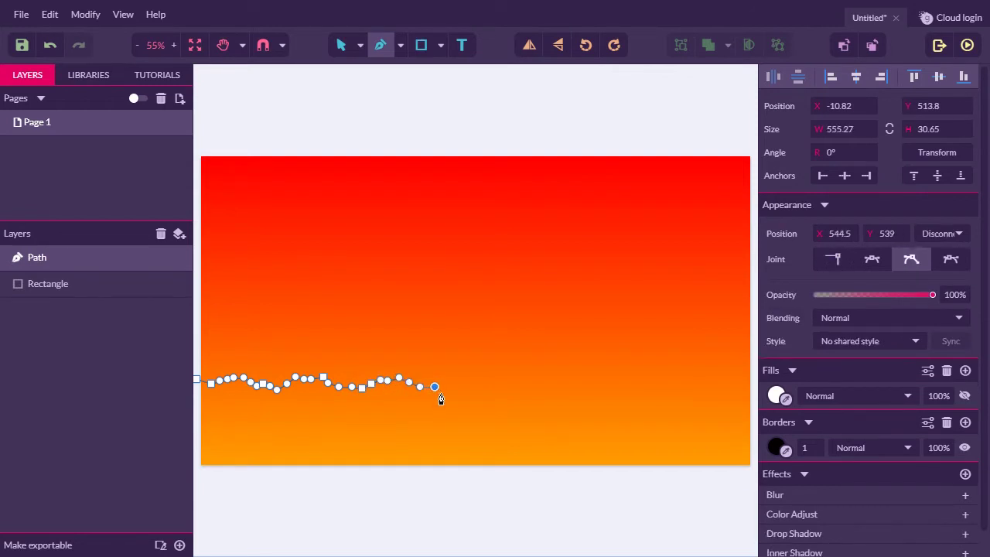
{"action": "left_click", "coordinate": [442, 393]}
{"action": "left_click", "coordinate": [450, 393]}
{"action": "left_click", "coordinate": [460, 393]}
{"action": "left_click", "coordinate": [472, 392]}
{"action": "left_click", "coordinate": [480, 390]}
{"action": "left_click", "coordinate": [489, 388]}
{"action": "left_click", "coordinate": [495, 387]}
{"action": "left_click", "coordinate": [504, 382]}
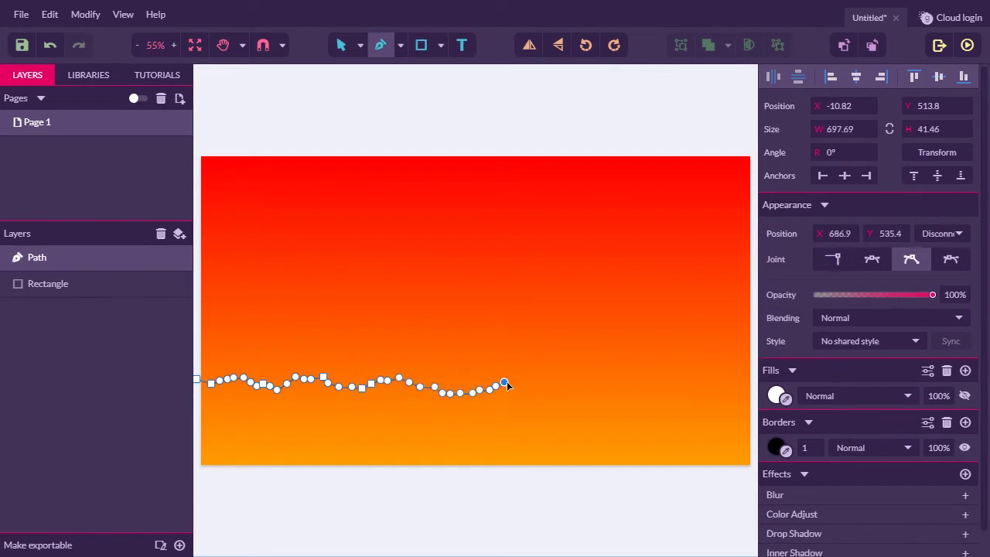
{"action": "left_click", "coordinate": [513, 380]}
{"action": "left_click", "coordinate": [523, 380]}
{"action": "left_click", "coordinate": [529, 379]}
{"action": "left_click", "coordinate": [540, 381]}
{"action": "left_click", "coordinate": [550, 375]}
{"action": "left_click", "coordinate": [558, 376]}
{"action": "left_click", "coordinate": [569, 382]}
{"action": "left_click", "coordinate": [582, 384]}
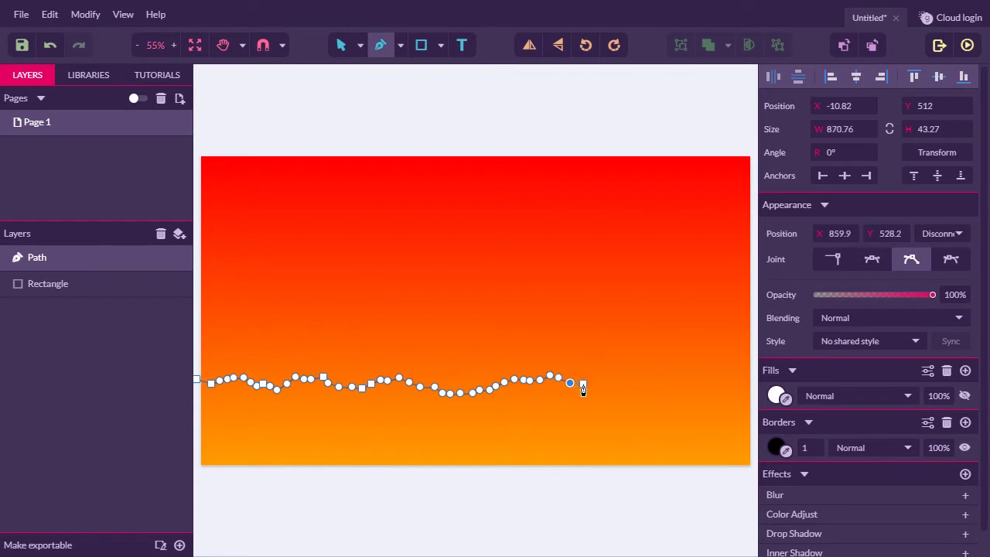
{"action": "left_click", "coordinate": [590, 386]}
{"action": "left_click", "coordinate": [599, 387]}
{"action": "left_click", "coordinate": [607, 387]}
{"action": "left_click", "coordinate": [620, 389]}
{"action": "left_click", "coordinate": [630, 383]}
{"action": "left_click", "coordinate": [639, 382]}
{"action": "left_click", "coordinate": [644, 382]}
{"action": "left_click", "coordinate": [650, 385]}
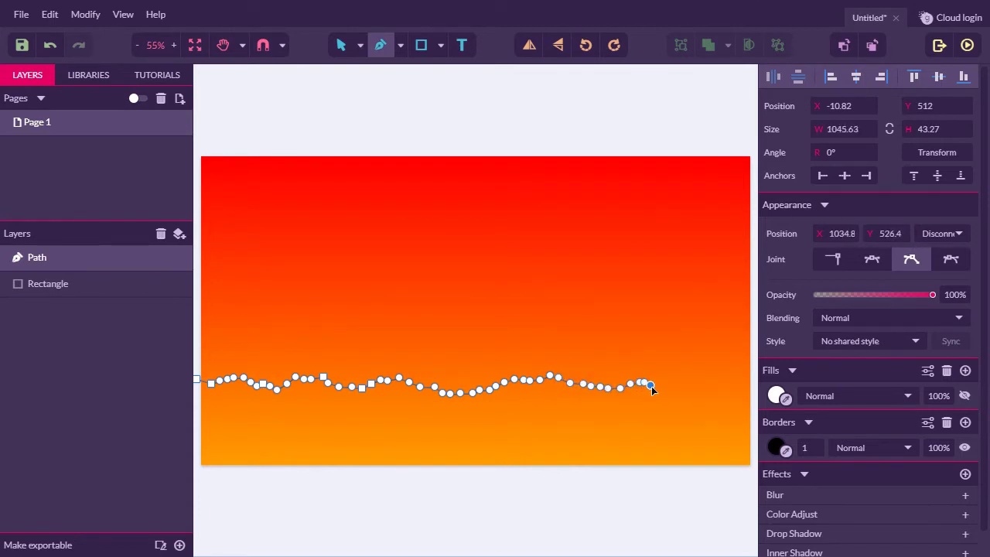
{"action": "left_click", "coordinate": [658, 388]}
{"action": "left_click", "coordinate": [669, 387]}
{"action": "left_click", "coordinate": [684, 386]}
{"action": "left_click", "coordinate": [693, 389]}
{"action": "left_click", "coordinate": [704, 389]}
{"action": "left_click", "coordinate": [716, 386]}
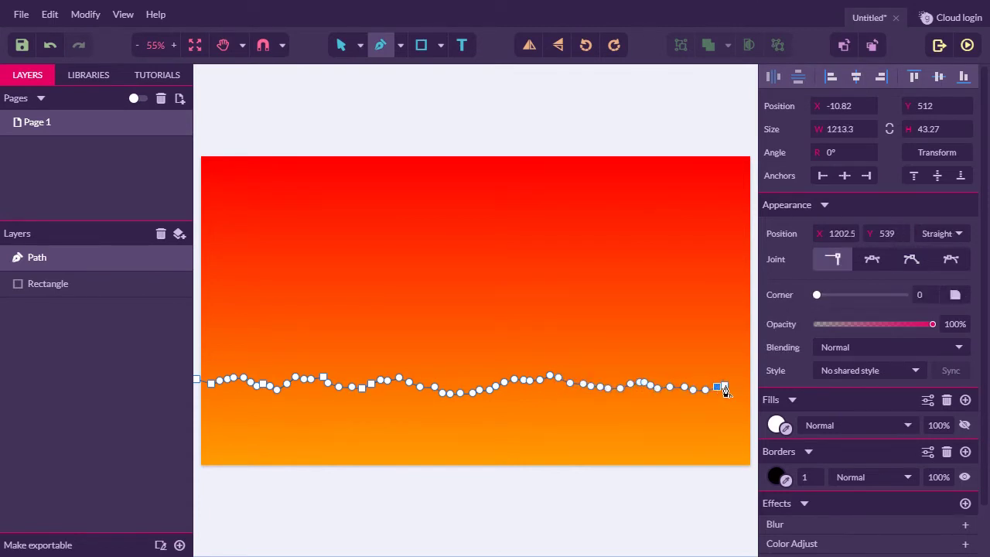
{"action": "left_click", "coordinate": [726, 384]}
{"action": "left_click", "coordinate": [734, 381]}
{"action": "left_click", "coordinate": [745, 375]}
{"action": "left_click", "coordinate": [754, 373]}
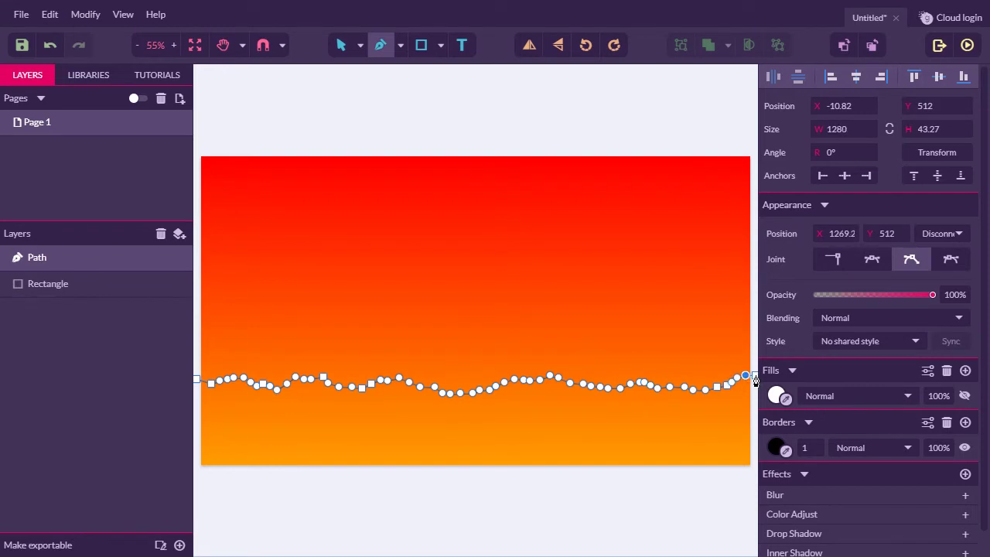
{"action": "left_click", "coordinate": [754, 492]}
{"action": "left_click", "coordinate": [194, 484]}
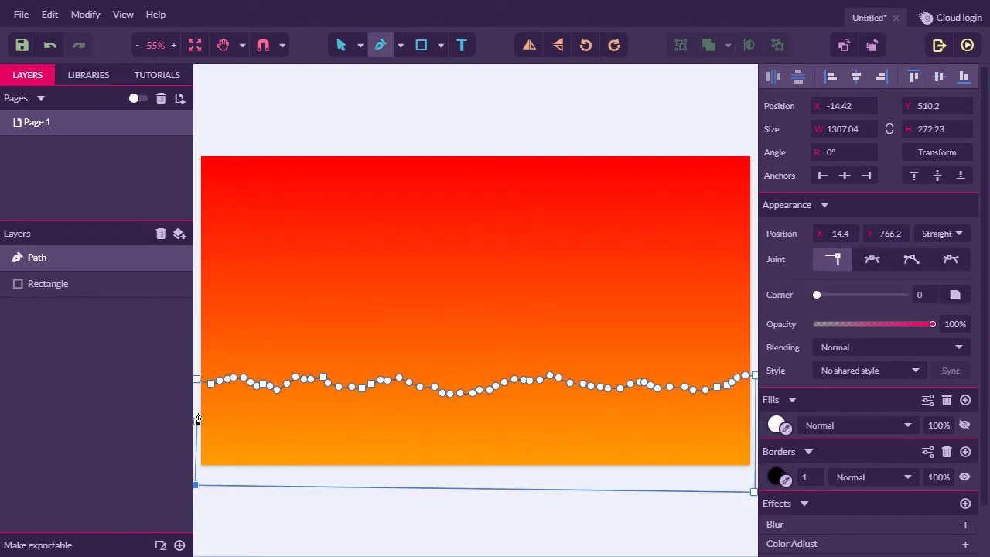
{"action": "left_click", "coordinate": [196, 379]}
Step: Fill the hilly ground path with black, remove its border and deselect it
{"action": "left_click", "coordinate": [776, 426]}
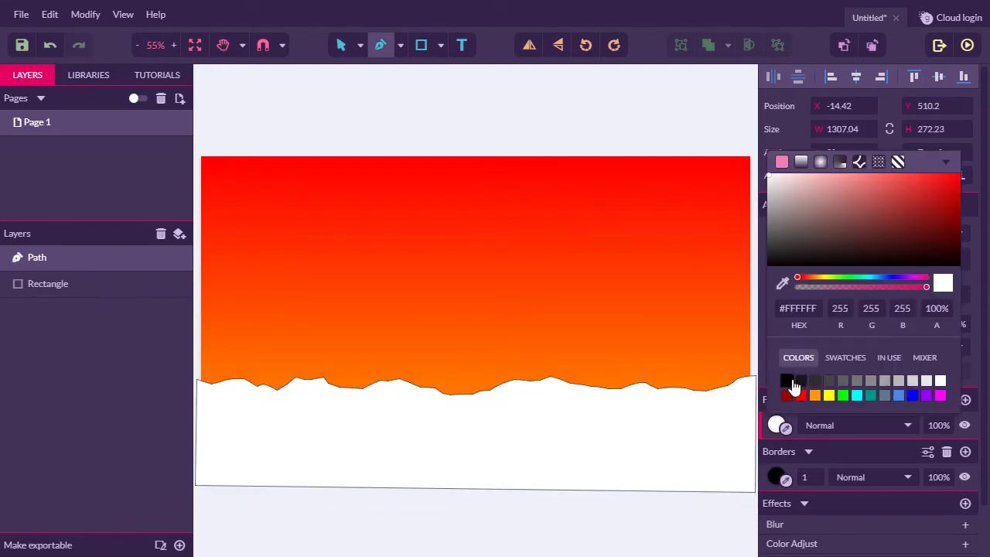
{"action": "left_click", "coordinate": [786, 379]}
{"action": "left_click", "coordinate": [946, 450]}
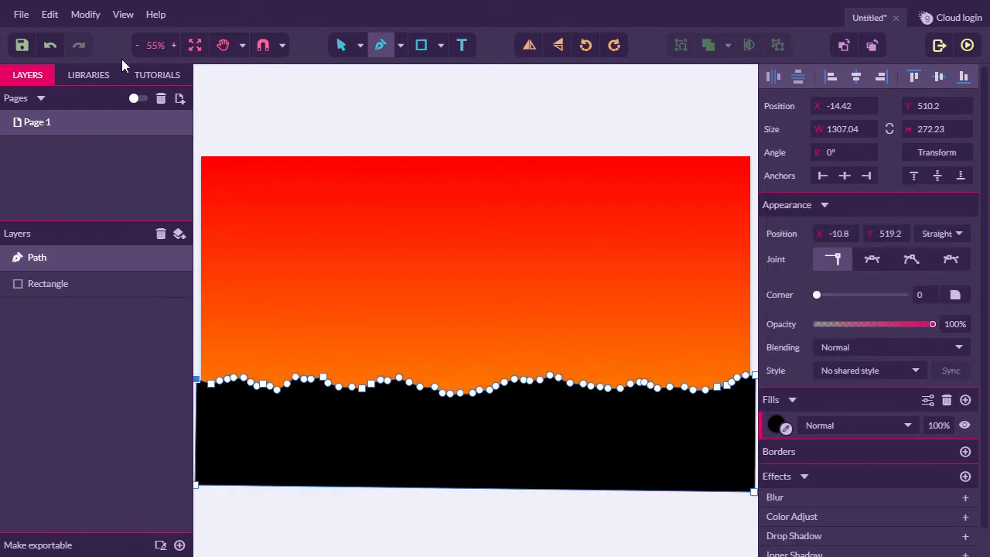
{"action": "left_click", "coordinate": [341, 50]}
{"action": "left_click", "coordinate": [327, 97]}
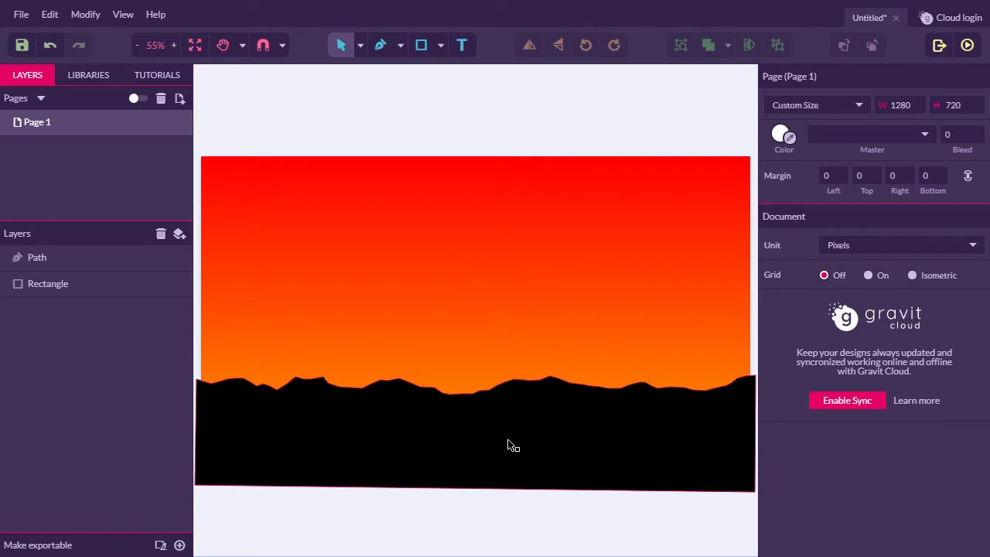
Step: Draw a circle about 683 px in diameter and move it near the page centre, at about X 306, Y 47
{"action": "left_click", "coordinate": [438, 46]}
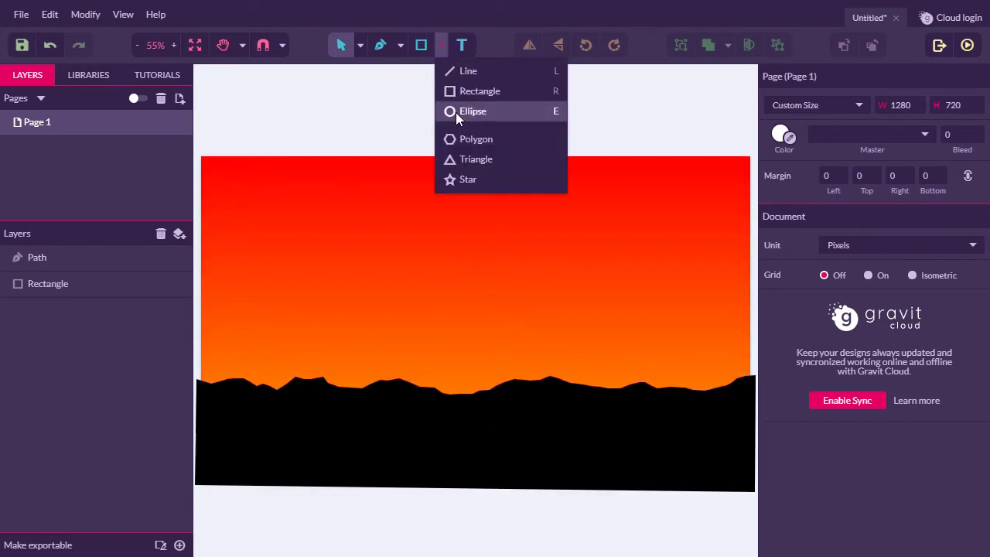
{"action": "left_click", "coordinate": [455, 112]}
{"action": "left_click_drag", "start_coordinate": [374, 216], "coordinate": [664, 483]}
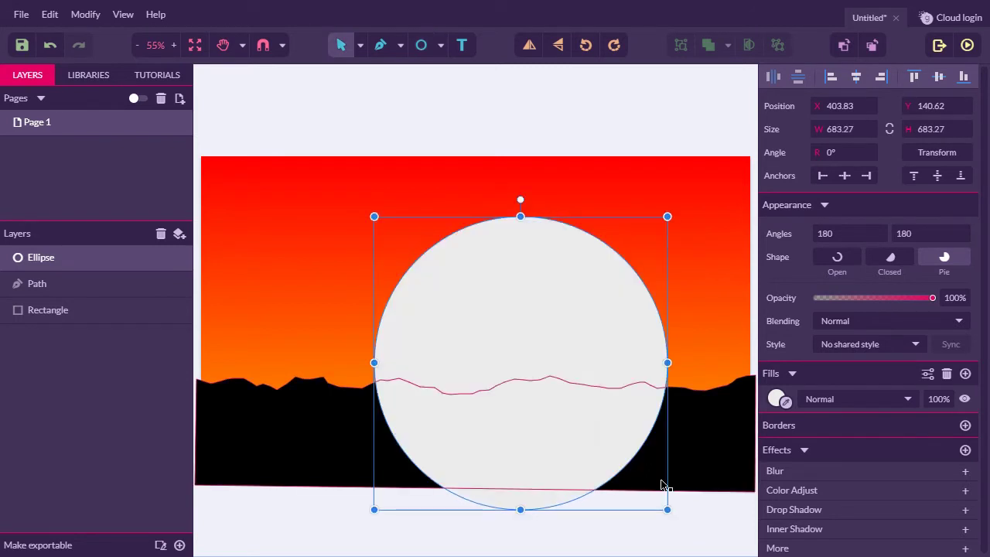
{"action": "left_click_drag", "start_coordinate": [532, 353], "coordinate": [480, 310]}
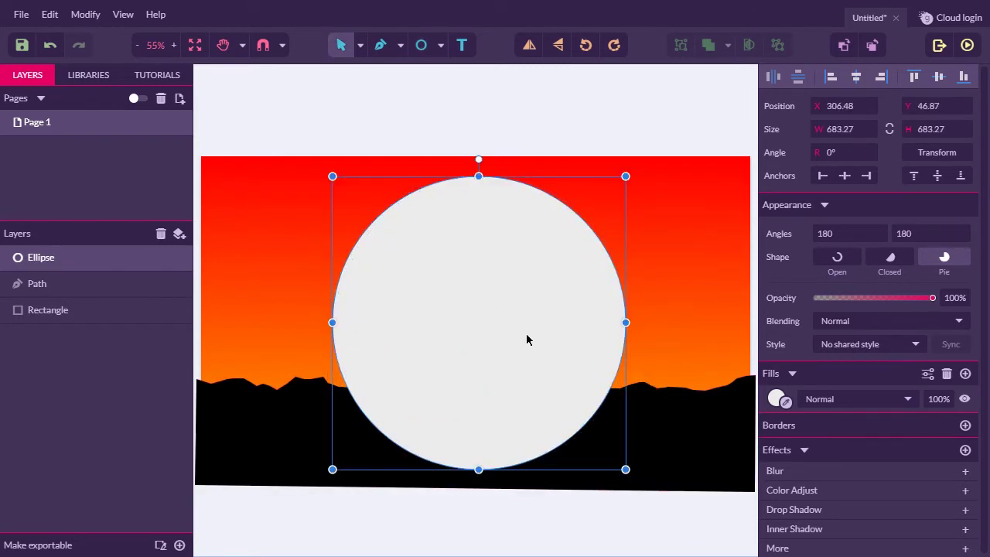
Step: Fill the circle with orange #FF9900 and place it behind the black ground path in the layer order
{"action": "left_click", "coordinate": [777, 398]}
{"action": "left_click", "coordinate": [815, 370]}
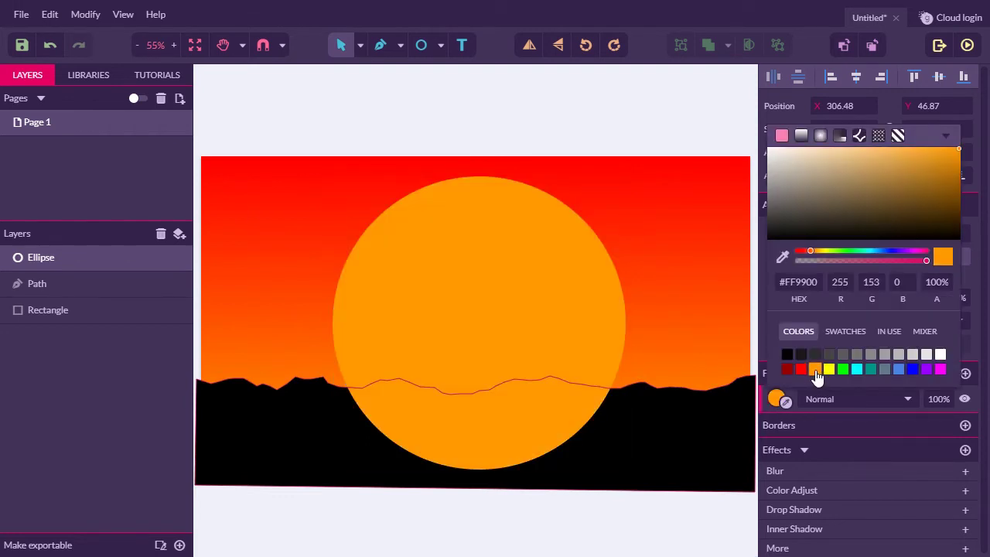
{"action": "left_click_drag", "start_coordinate": [65, 261], "coordinate": [67, 298]}
{"action": "left_click", "coordinate": [535, 541]}
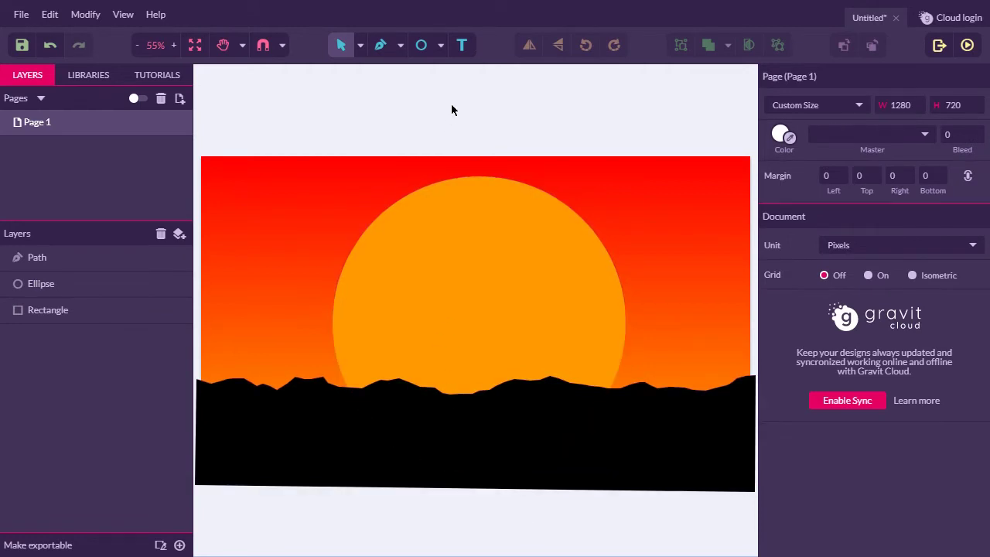
Step: Duplicate the gradient sky rectangle and, with snapping on, align the copy with the page at X -0.9, Y 0
{"action": "left_click", "coordinate": [680, 245]}
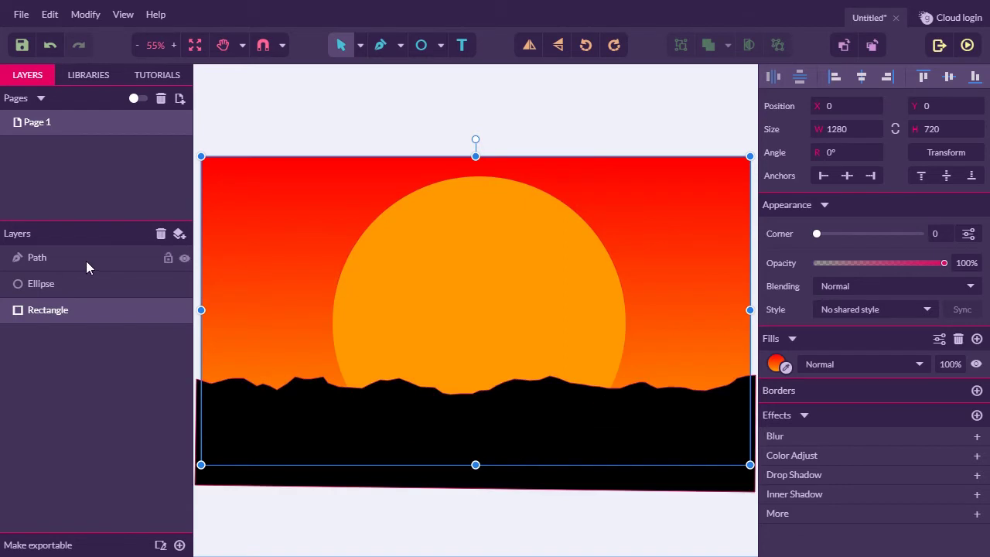
{"action": "key", "text": "ctrl+d"}
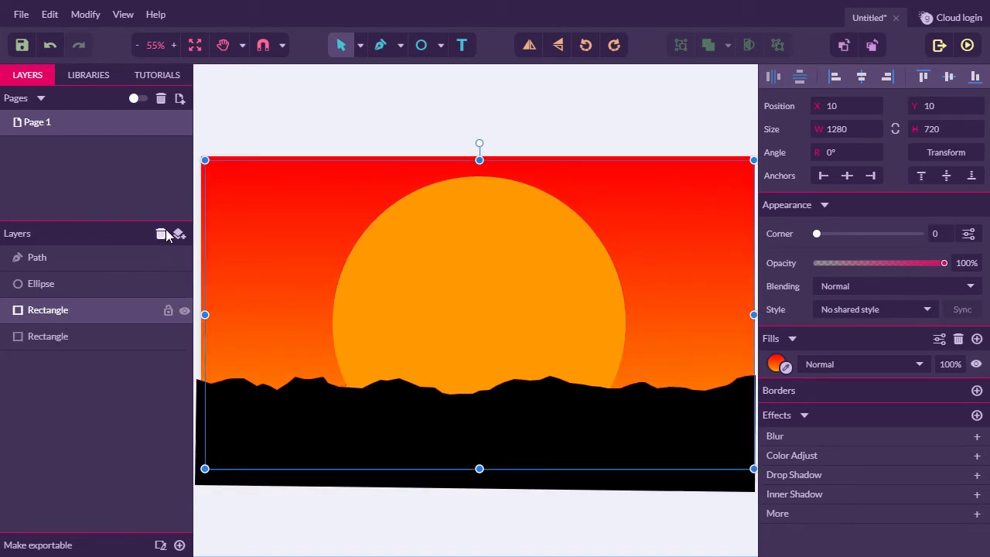
{"action": "left_click_drag", "start_coordinate": [658, 259], "coordinate": [686, 225]}
{"action": "left_click", "coordinate": [263, 45]}
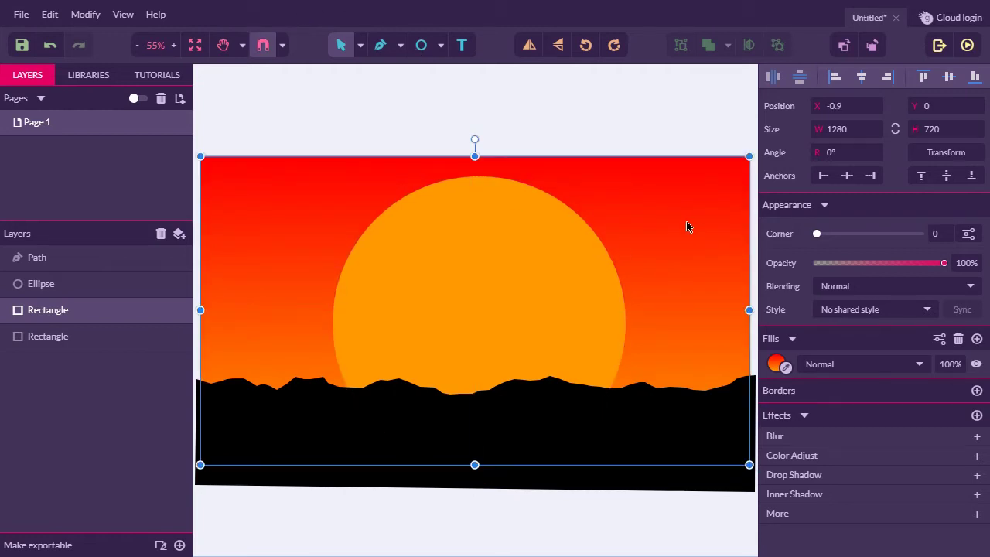
Step: Intersect the duplicated rectangle with the black ground path, and convert the resulting compound shape to a path
{"action": "left_click", "coordinate": [311, 497]}
{"action": "left_click", "coordinate": [248, 252]}
{"action": "left_click", "coordinate": [693, 478]}
{"action": "left_click", "coordinate": [727, 45]}
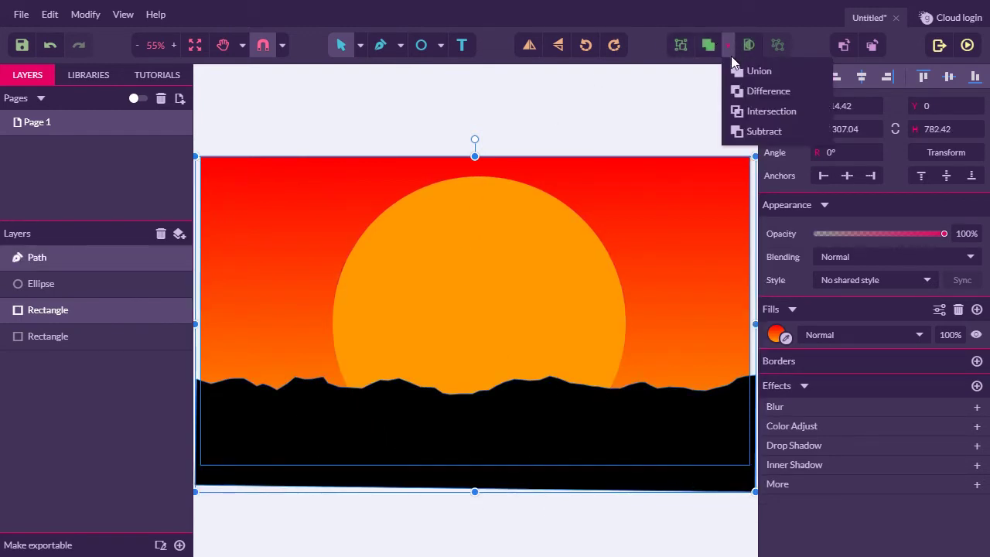
{"action": "left_click", "coordinate": [756, 108]}
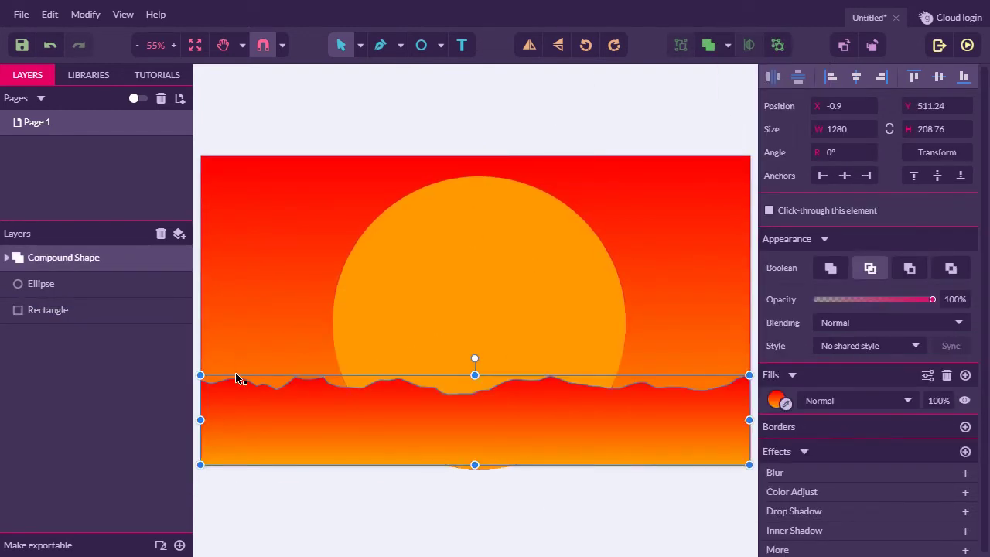
{"action": "right_click", "coordinate": [303, 425]}
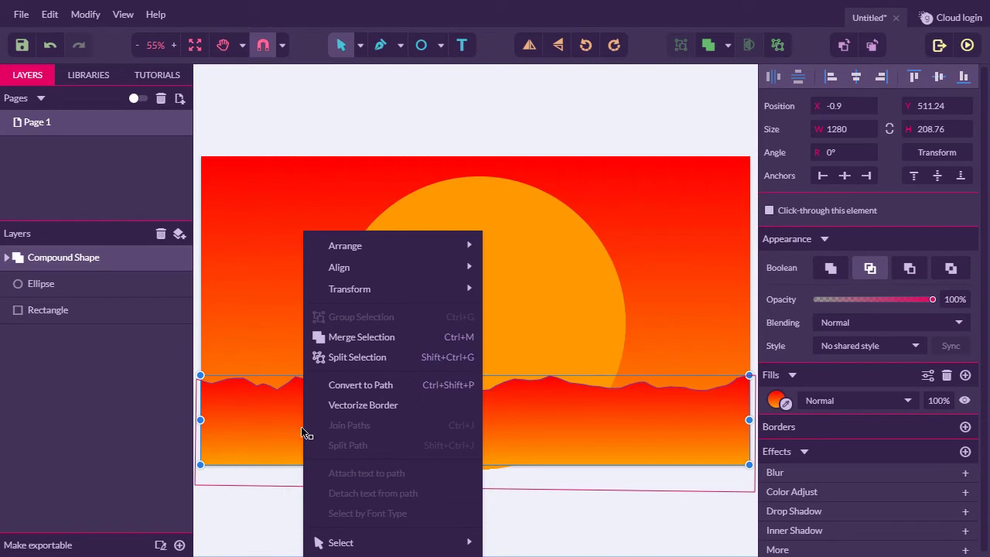
{"action": "left_click", "coordinate": [383, 385]}
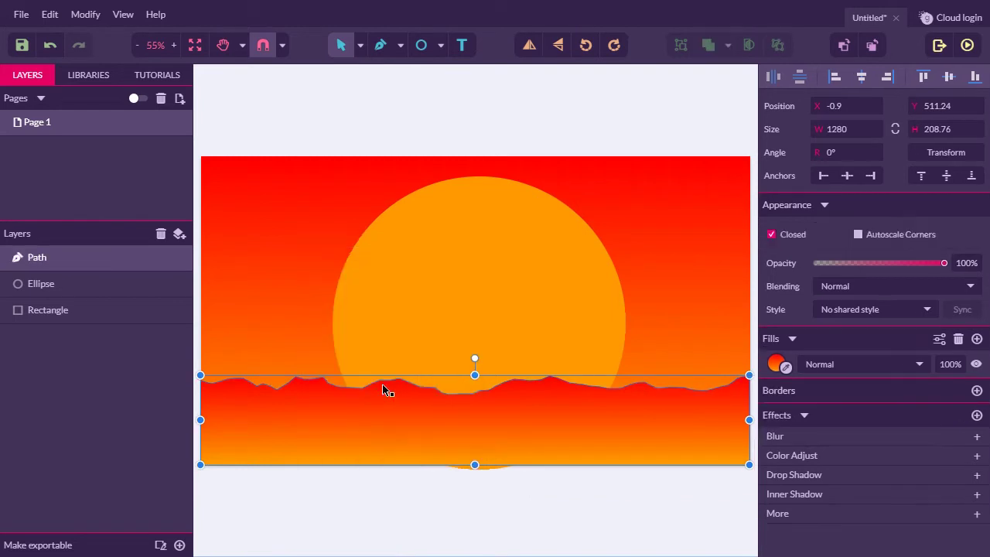
Step: Change the trimmed ground path's fill from gradient to solid black #000000 and deselect it
{"action": "left_click", "coordinate": [673, 217]}
{"action": "left_click", "coordinate": [722, 492]}
{"action": "left_click", "coordinate": [720, 430]}
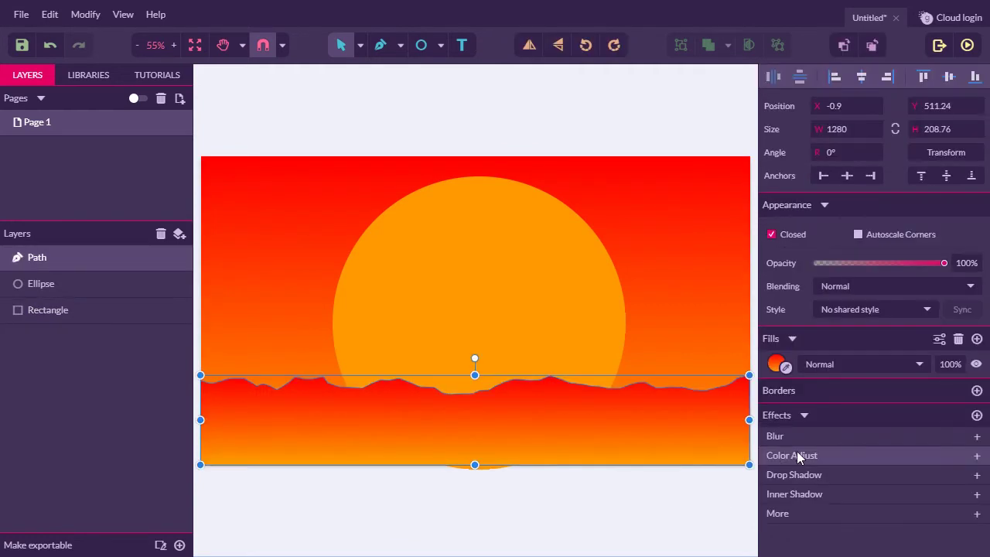
{"action": "left_click", "coordinate": [777, 365]}
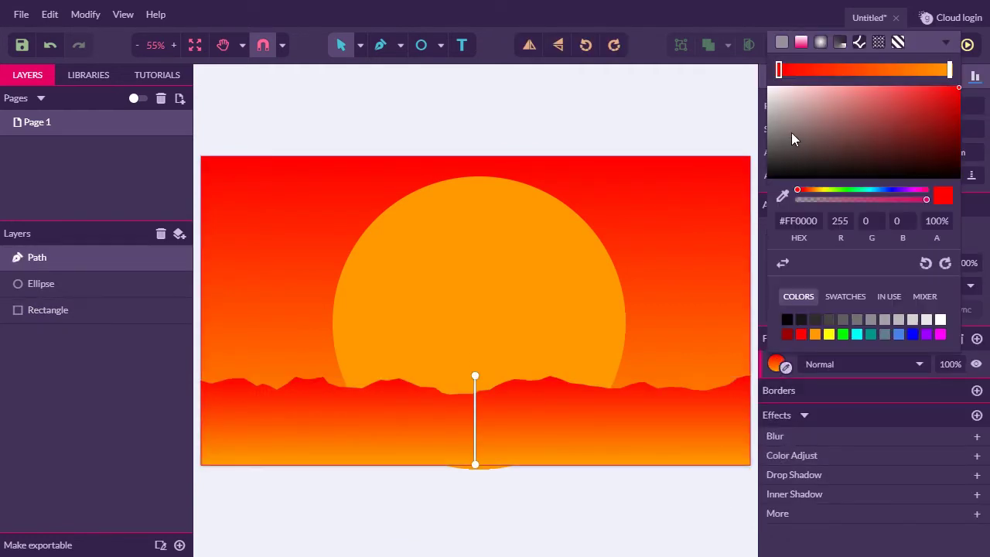
{"action": "left_click", "coordinate": [783, 42]}
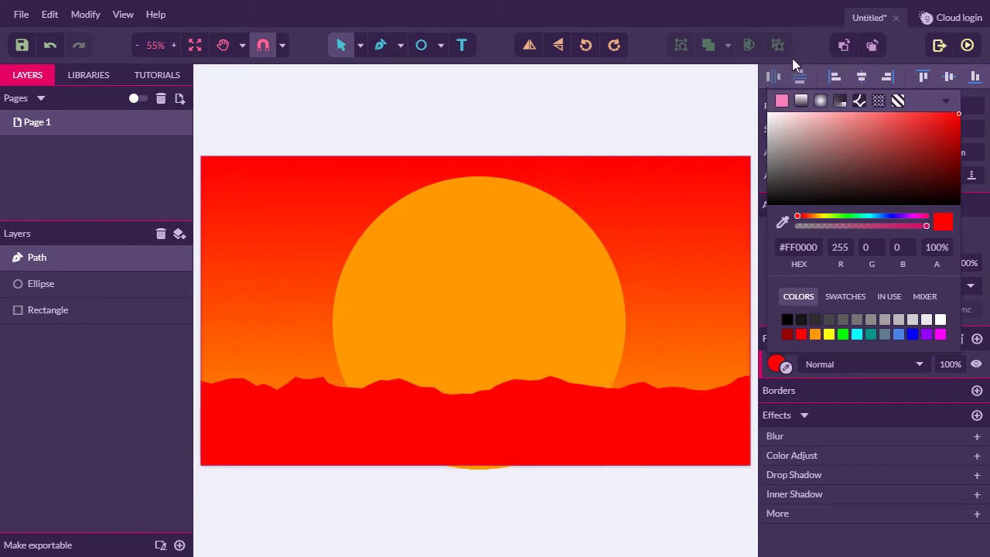
{"action": "left_click", "coordinate": [786, 320]}
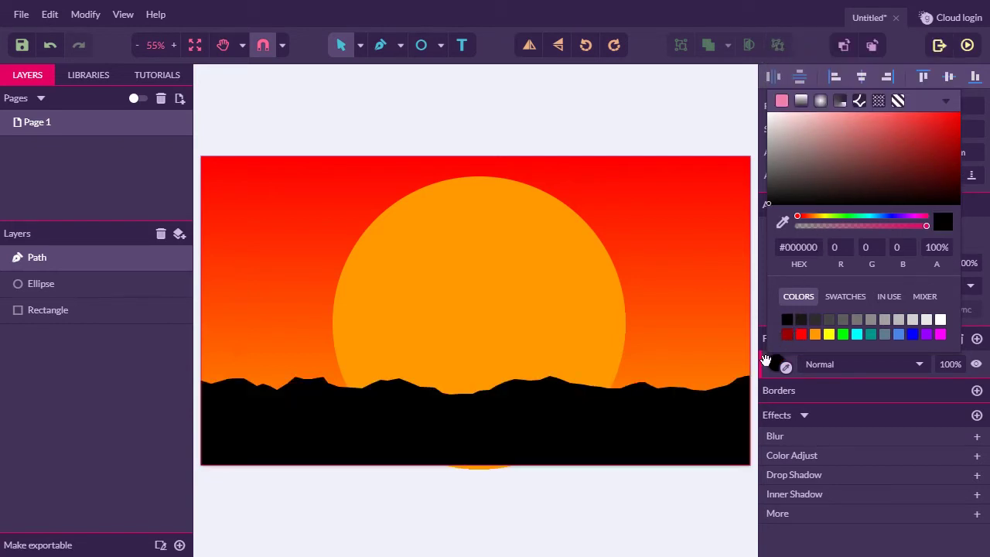
{"action": "left_click", "coordinate": [552, 482]}
Step: Centre the orange sun circle on the page at X 298.37, Y 18.37, and leave everything deselected
{"action": "left_click", "coordinate": [491, 293]}
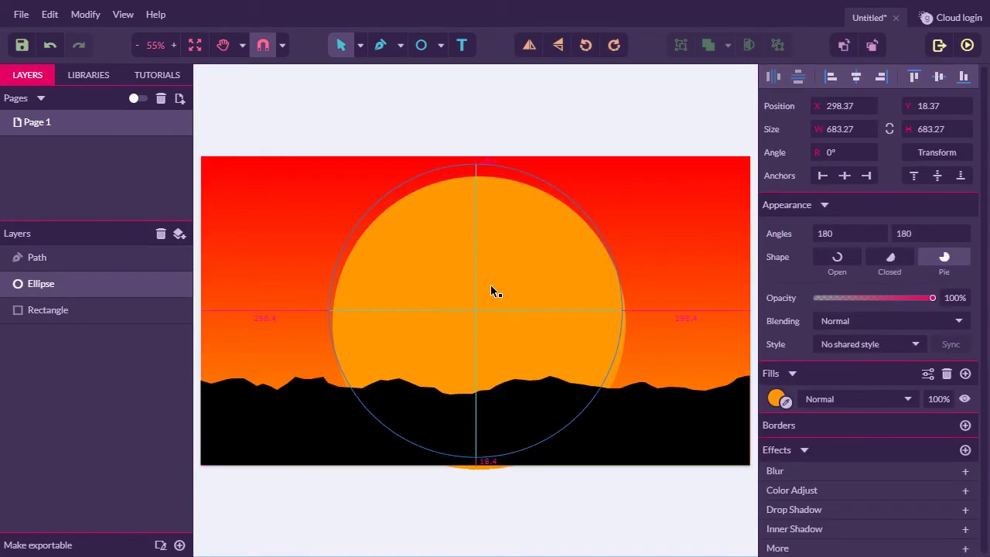
{"action": "left_click", "coordinate": [524, 507]}
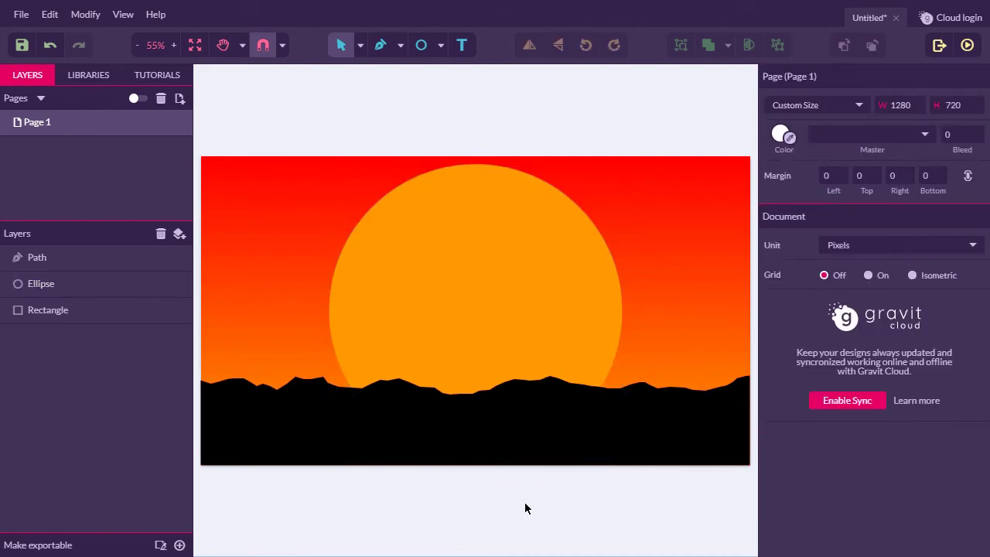
{"action": "left_click", "coordinate": [678, 294]}
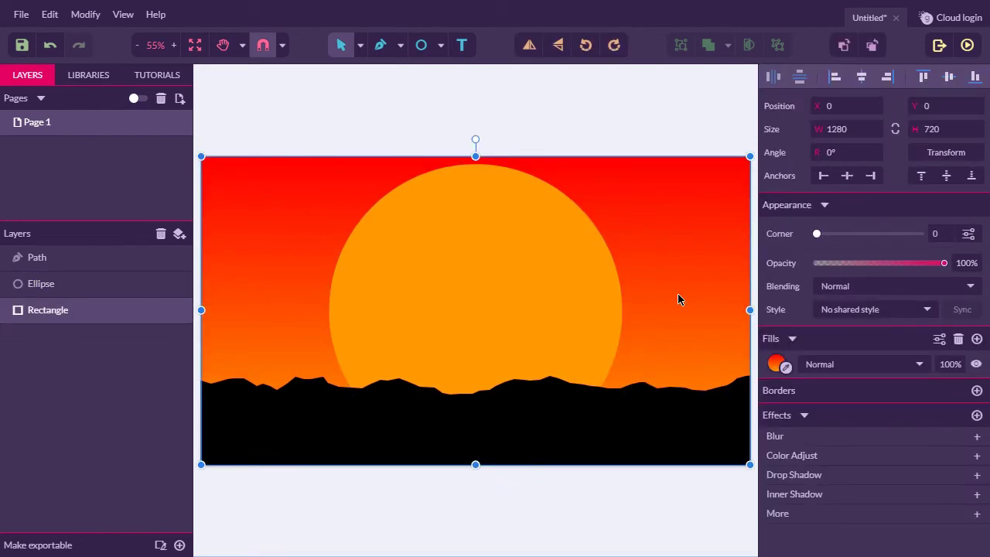
{"action": "left_click", "coordinate": [579, 475]}
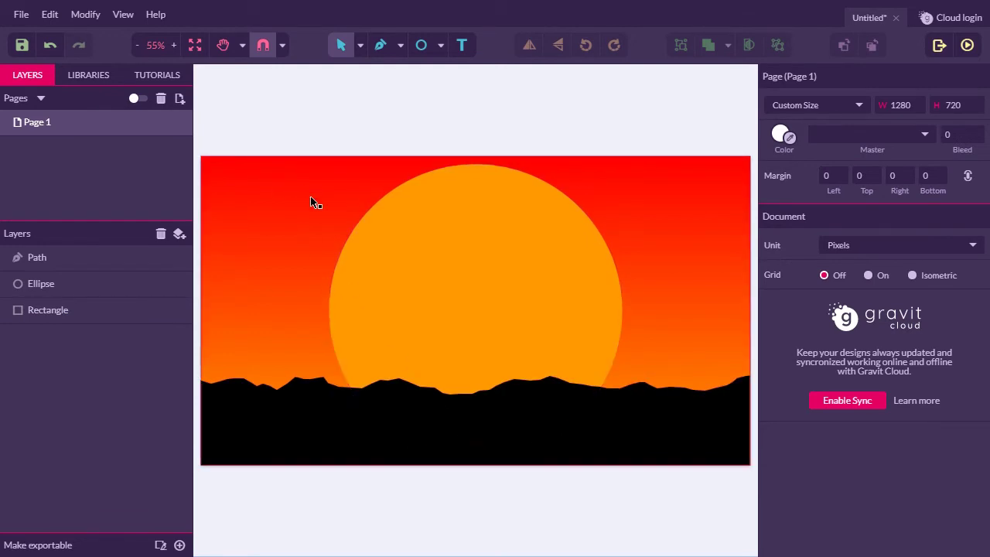
Step: Duplicate the gradient sky rectangle and align the copy exactly over the original at X 0, Y 0
{"action": "left_click", "coordinate": [235, 209]}
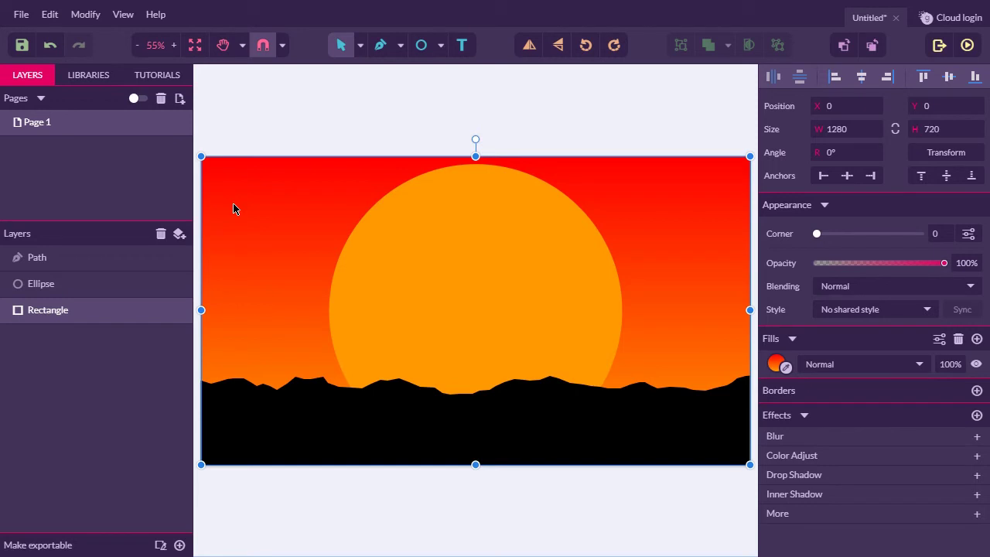
{"action": "key", "text": "ctrl+d"}
{"action": "left_click_drag", "start_coordinate": [229, 192], "coordinate": [227, 186]}
Step: Give the upper sky rectangle a noise fill of type Original, reduce its intensity to a subtle grain, and deselect it
{"action": "left_click", "coordinate": [777, 364]}
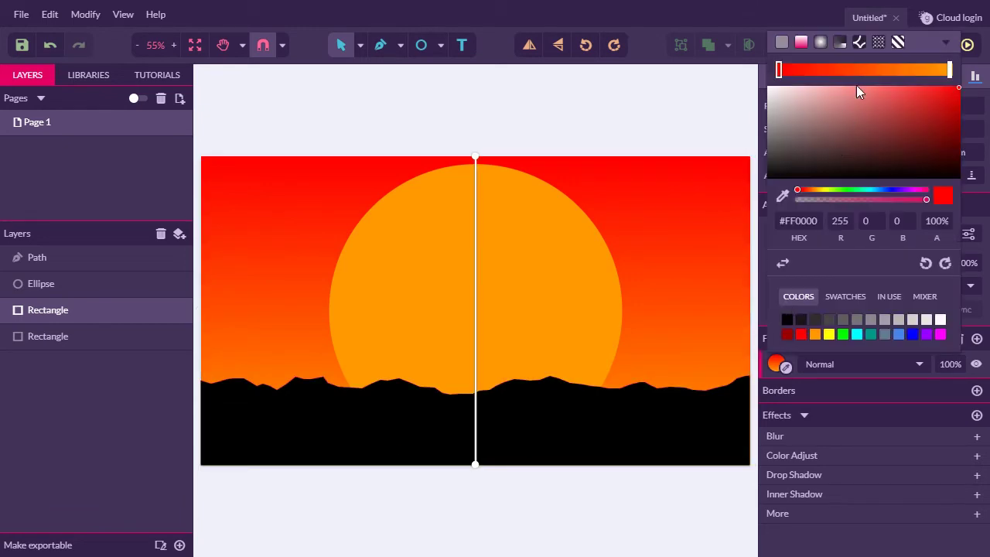
{"action": "left_click", "coordinate": [877, 43]}
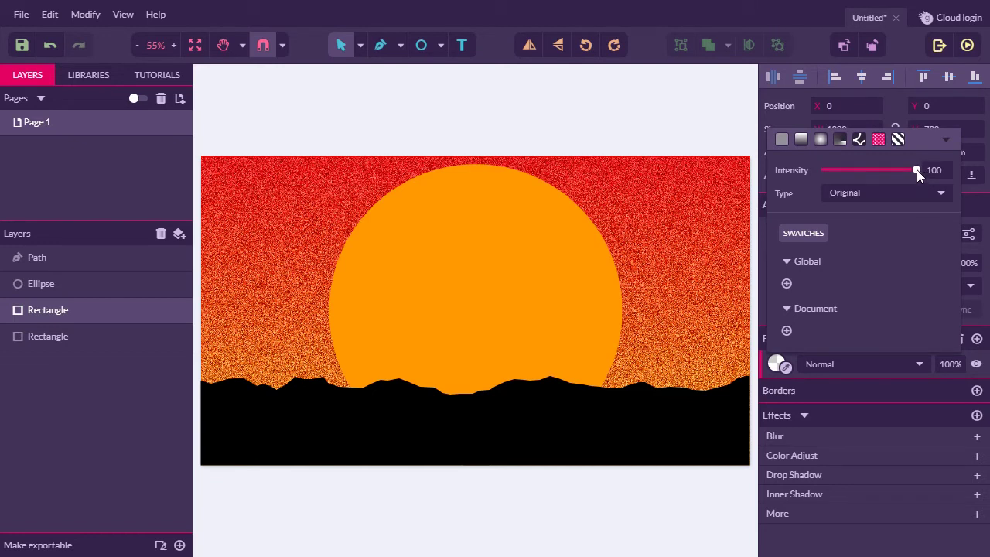
{"action": "left_click_drag", "start_coordinate": [916, 170], "coordinate": [857, 171]}
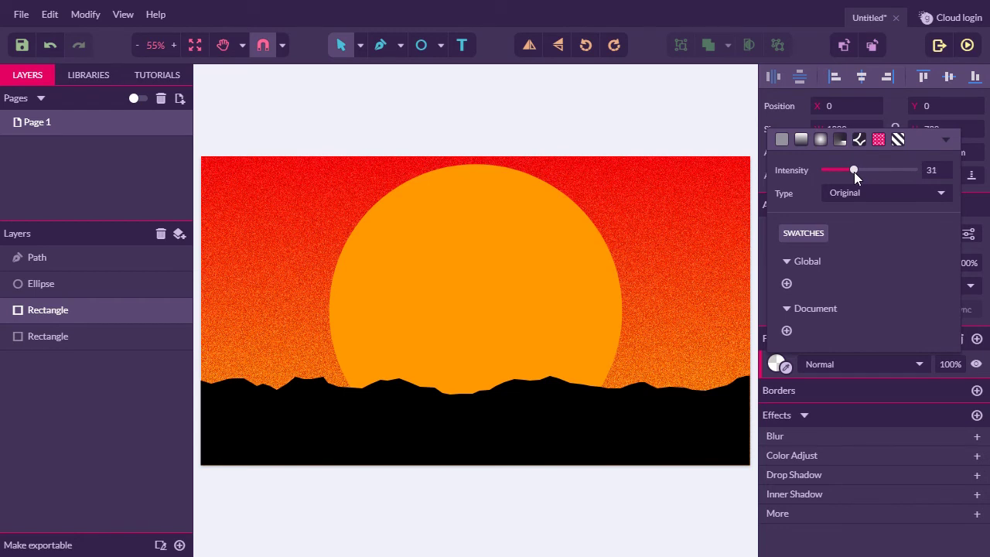
{"action": "left_click_drag", "start_coordinate": [853, 172], "coordinate": [842, 176]}
{"action": "left_click", "coordinate": [941, 194]}
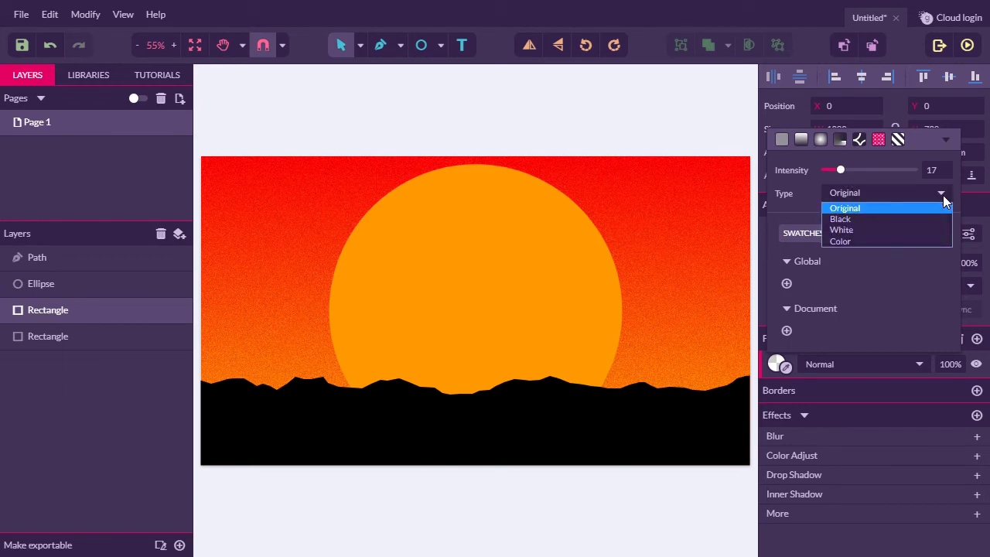
{"action": "left_click", "coordinate": [942, 197]}
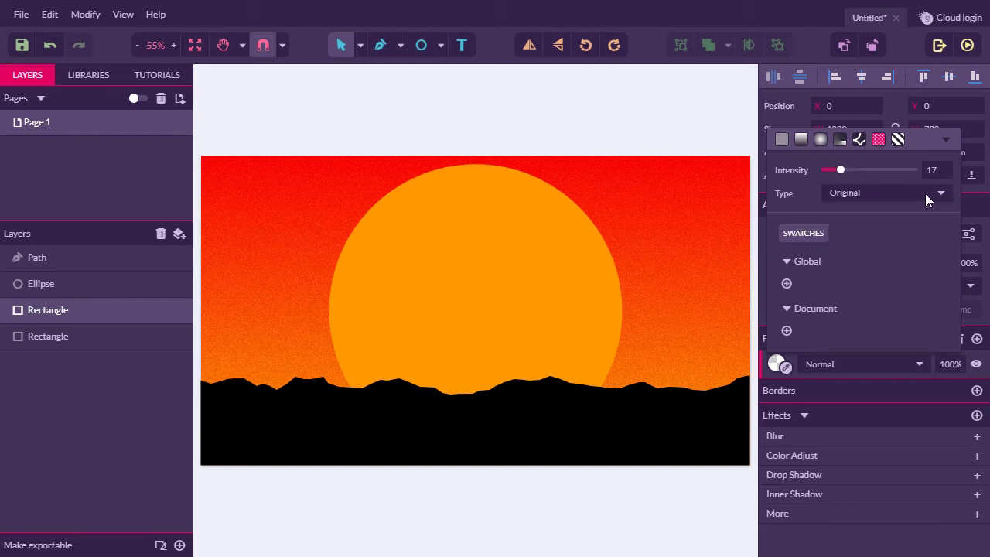
{"action": "left_click_drag", "start_coordinate": [838, 171], "coordinate": [849, 170]}
{"action": "left_click", "coordinate": [641, 507]}
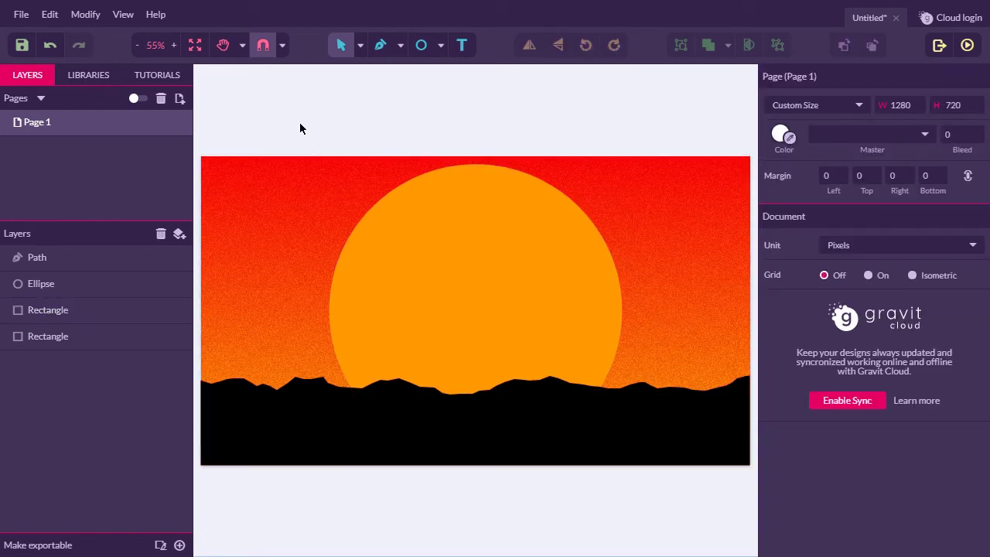
Step: Examine the sky's noise texture around the sun and hills at 100% zoom, and return to the whole-page view
{"action": "key", "text": "ctrl+1"}
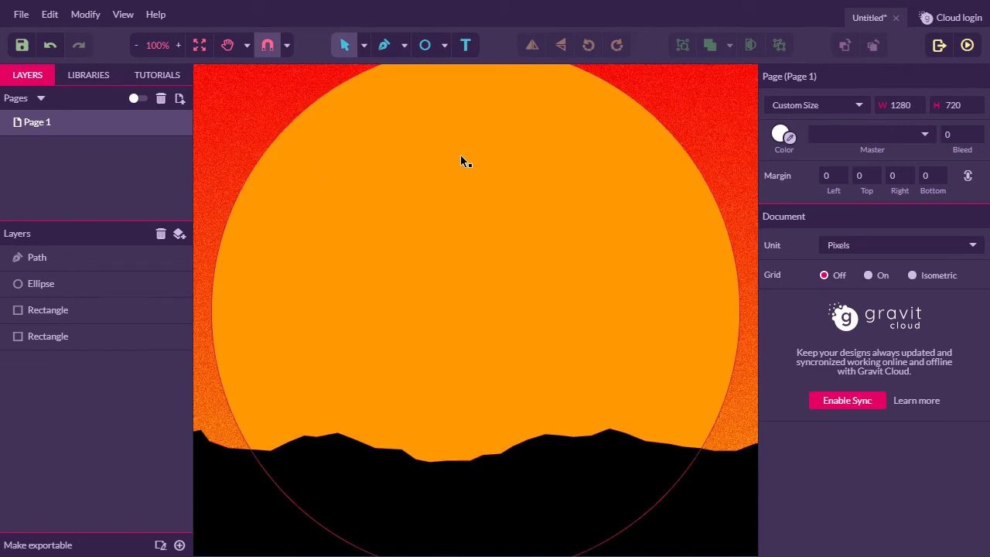
{"action": "left_click", "coordinate": [227, 45]}
{"action": "left_click_drag", "start_coordinate": [252, 124], "coordinate": [557, 217]}
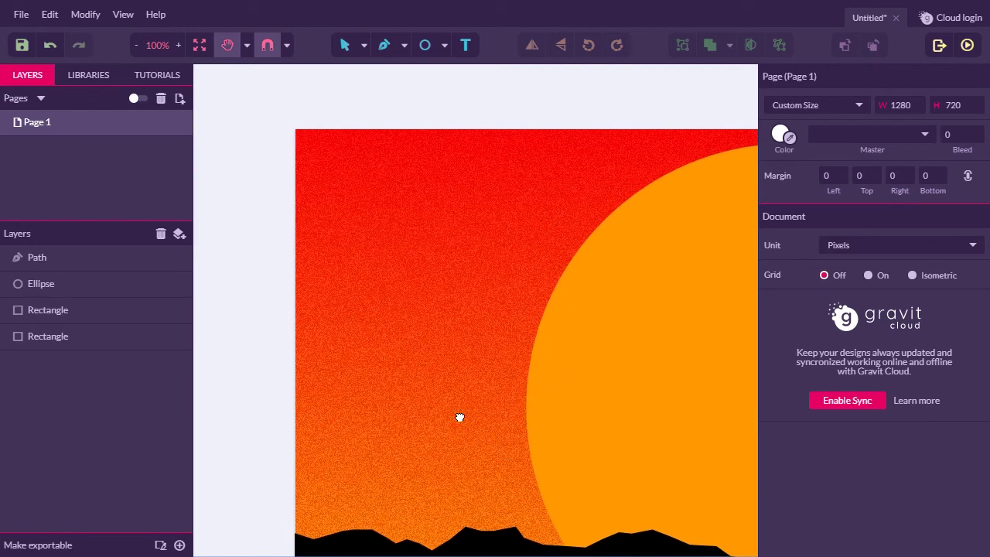
{"action": "left_click_drag", "start_coordinate": [460, 418], "coordinate": [387, 327]}
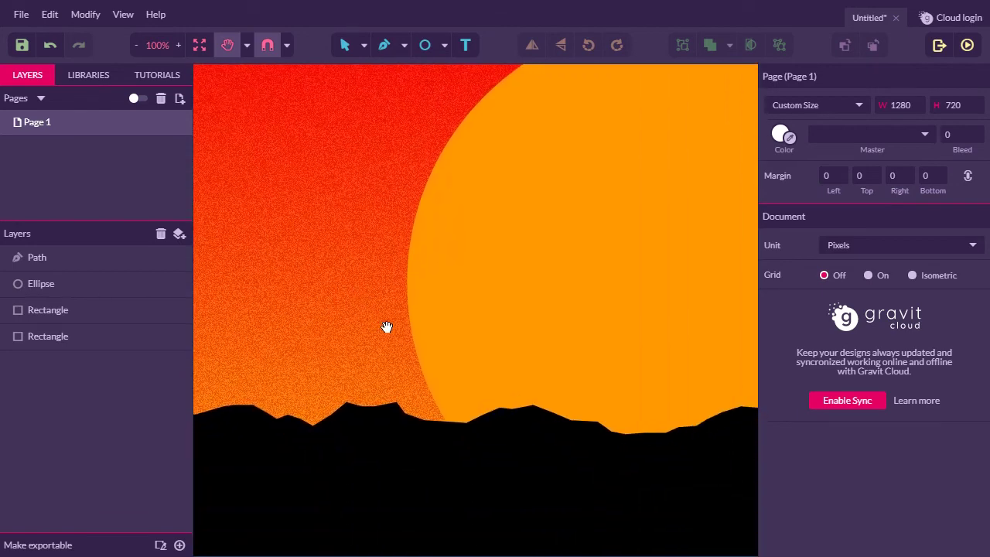
{"action": "left_click", "coordinate": [199, 45]}
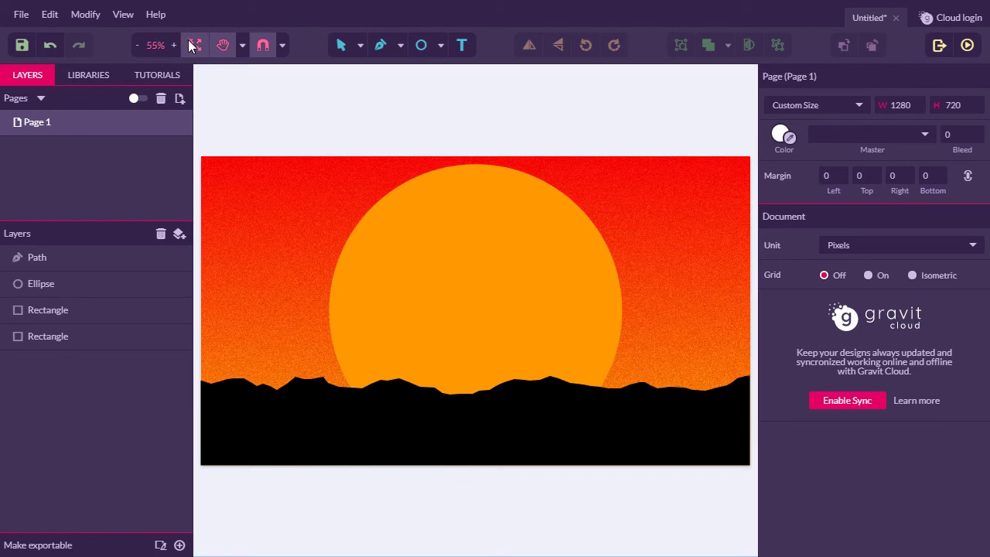
{"action": "left_click", "coordinate": [341, 47]}
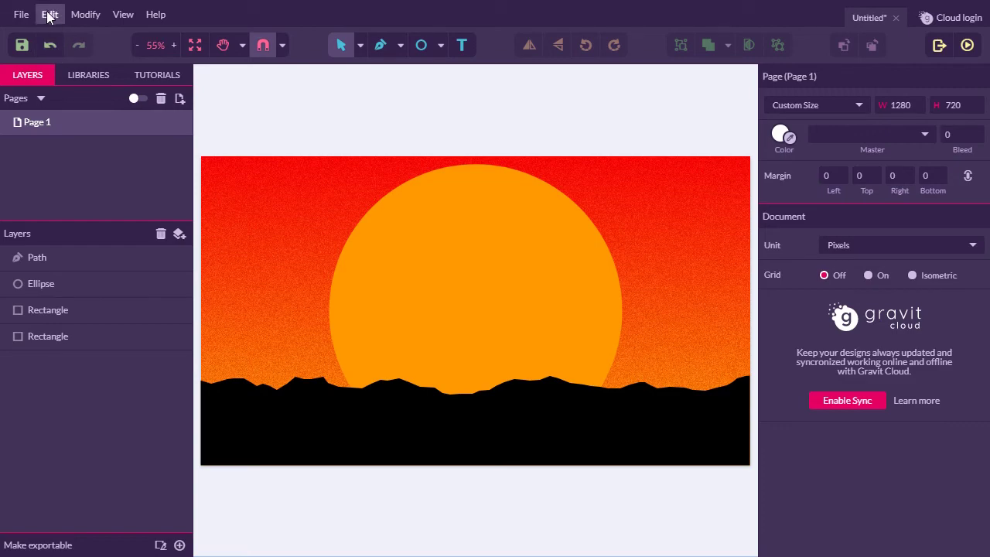
Step: Place the jeep-2 image file into the design
{"action": "left_click", "coordinate": [21, 14]}
{"action": "mouse_move", "coordinate": [73, 225]}
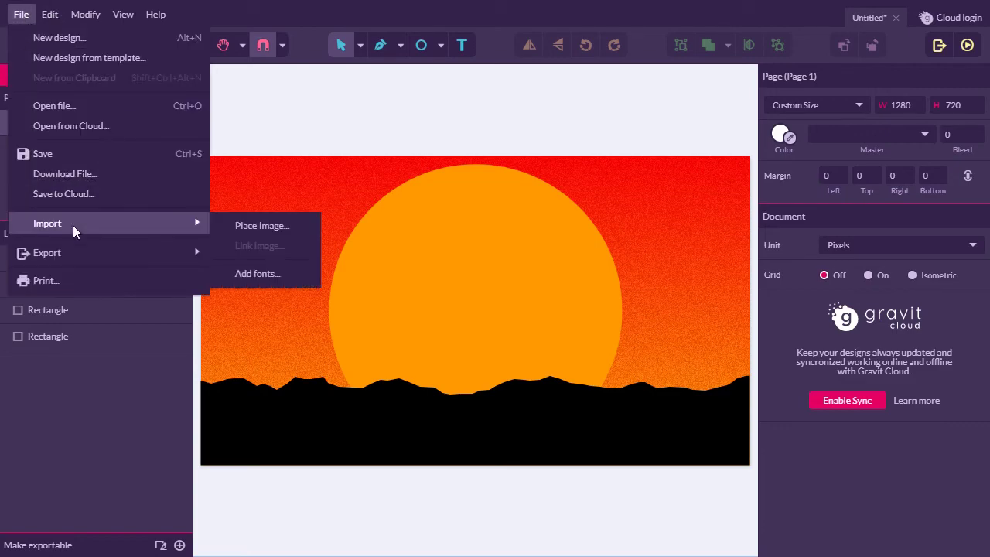
{"action": "left_click", "coordinate": [260, 226]}
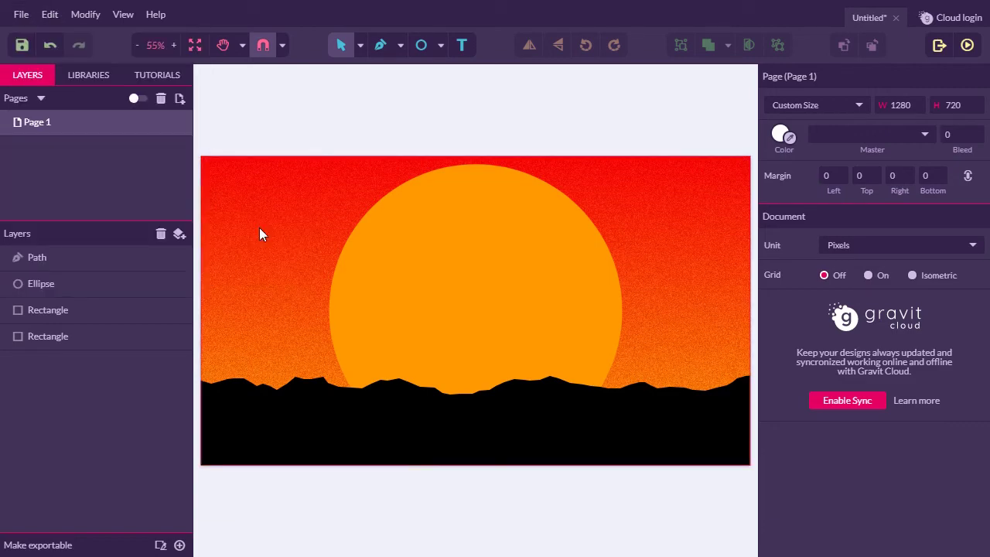
{"action": "scroll", "coordinate": [263, 235], "scroll_direction": "down", "scroll_amount": 10}
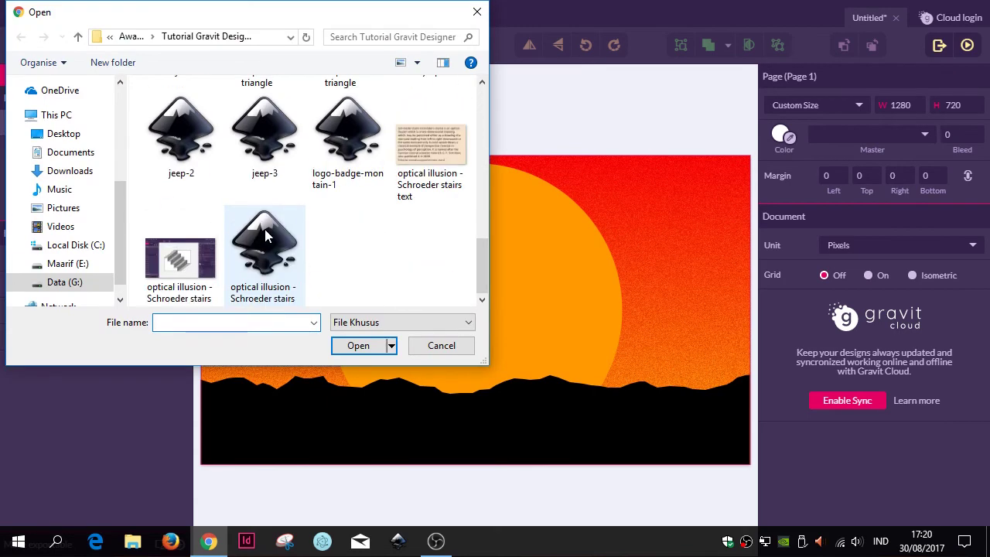
{"action": "left_click", "coordinate": [358, 345]}
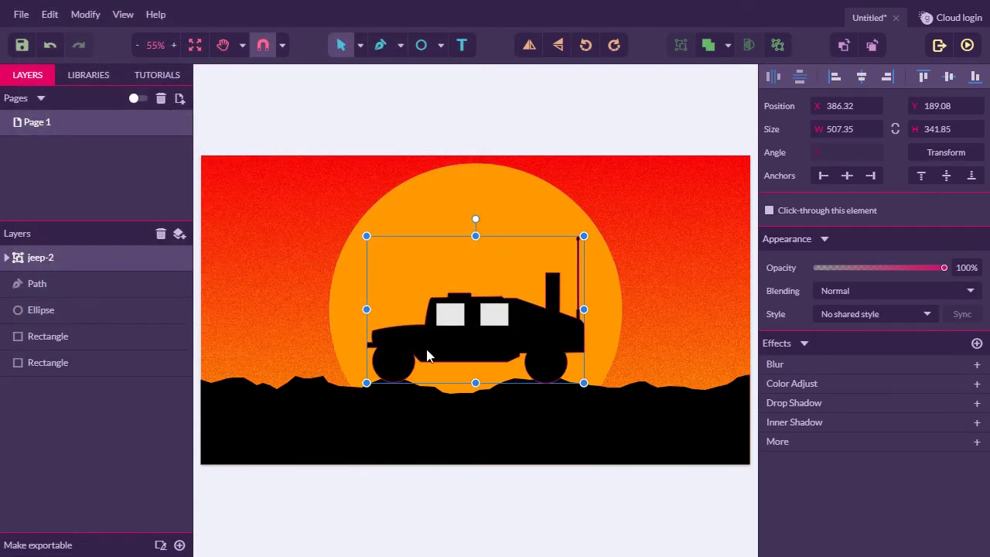
Step: With snapping off, scale the jeep to about 281 × 189 px, and position it tilted along the hill slope in front of the sun
{"action": "left_click_drag", "start_coordinate": [584, 236], "coordinate": [496, 296]}
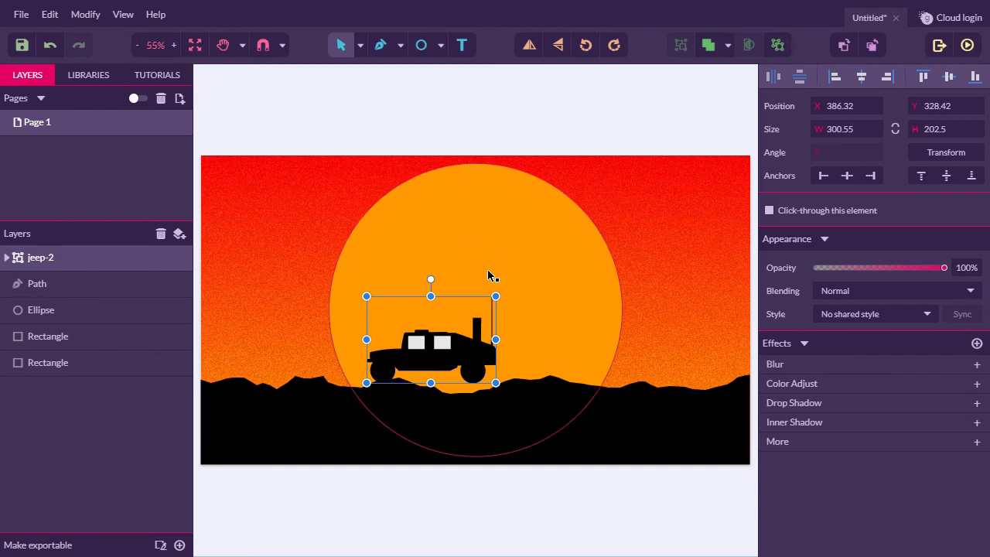
{"action": "left_click_drag", "start_coordinate": [496, 296], "coordinate": [487, 302]}
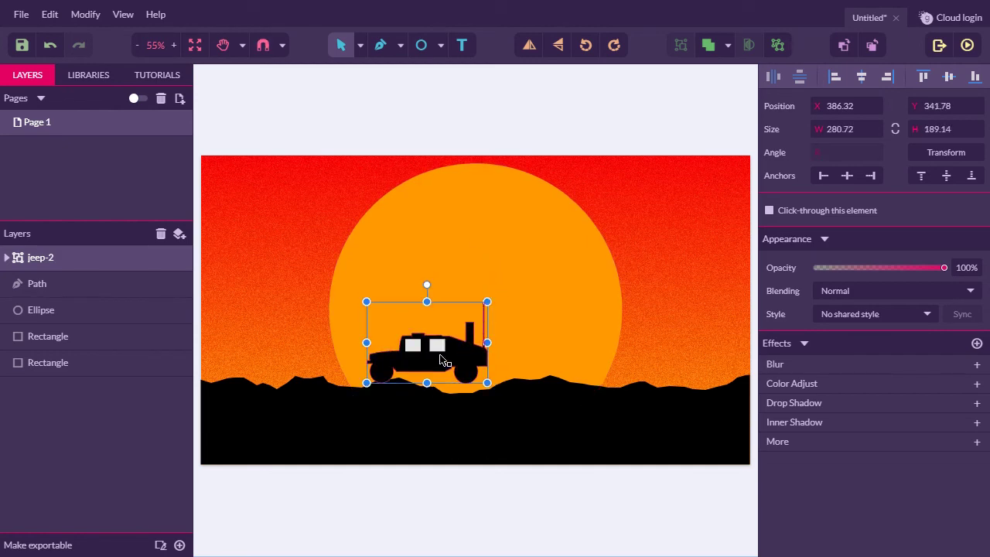
{"action": "left_click_drag", "start_coordinate": [418, 369], "coordinate": [475, 368]}
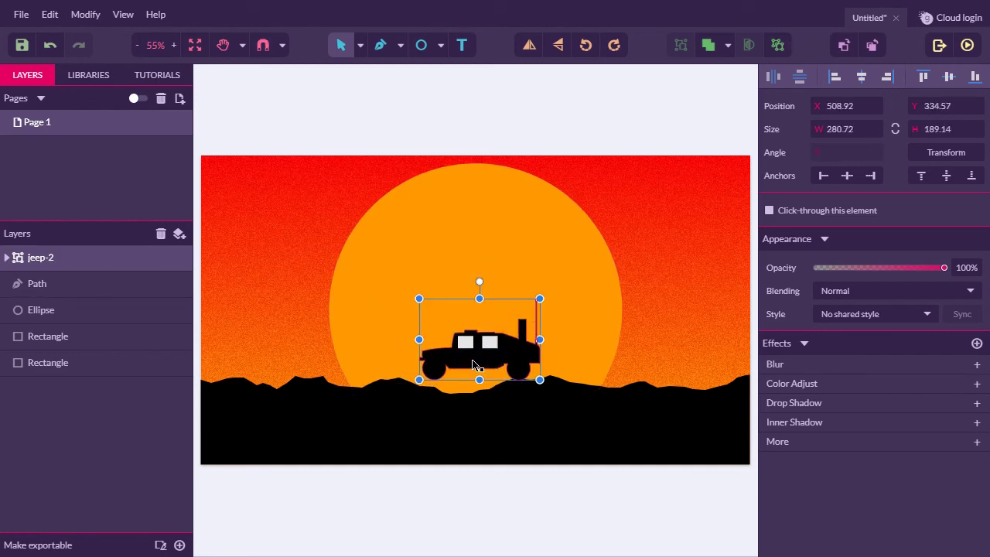
{"action": "mouse_move", "coordinate": [481, 281]}
{"action": "left_mouse_down"}
{"action": "mouse_move", "coordinate": [471, 281]}
{"action": "mouse_move", "coordinate": [480, 280]}
{"action": "left_mouse_up"}
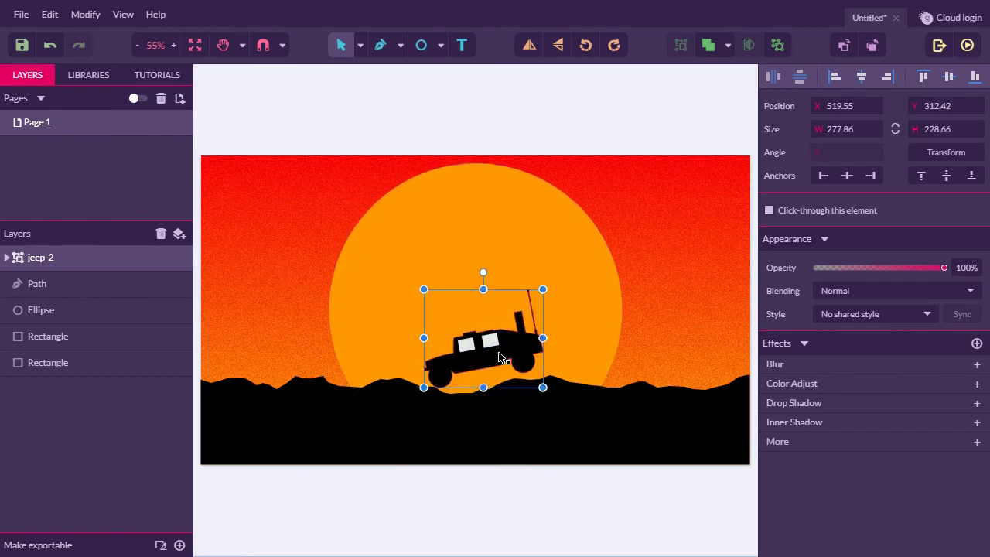
Step: Shrink the jeep to about 234 × 198 px, rotate it slightly to follow the slope, and rest it on the hills at about X 559, Y 358
{"action": "left_click_drag", "start_coordinate": [499, 356], "coordinate": [512, 363]}
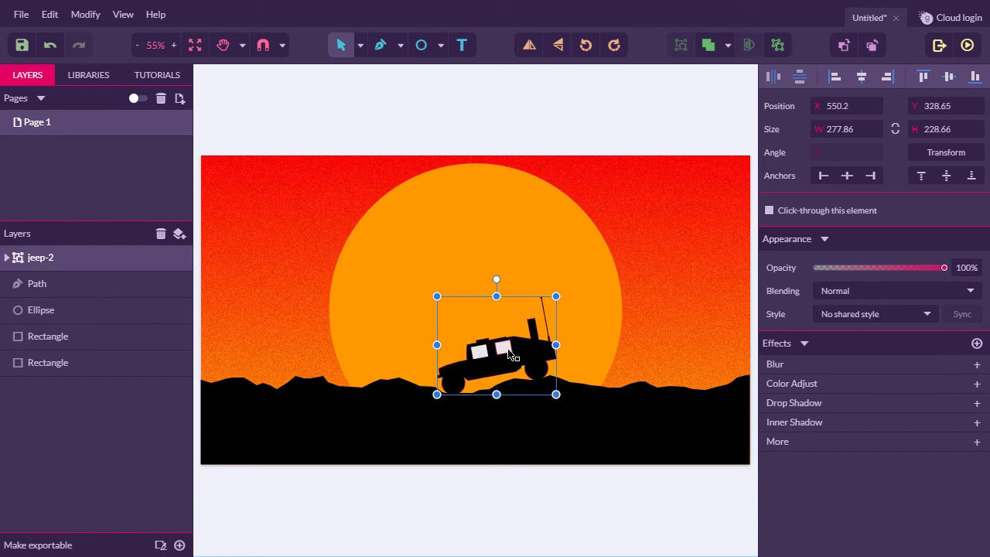
{"action": "left_click", "coordinate": [533, 491]}
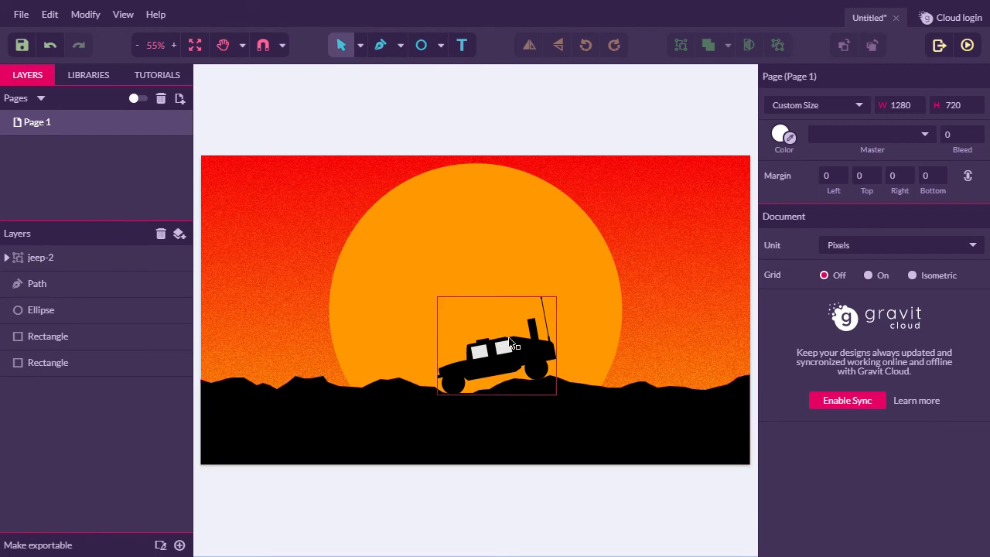
{"action": "left_click", "coordinate": [528, 358]}
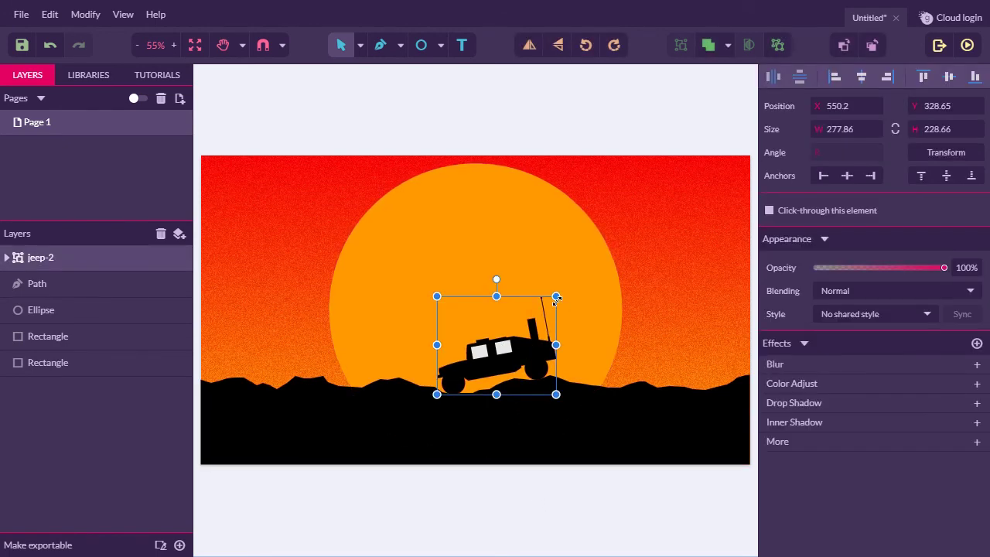
{"action": "left_click_drag", "start_coordinate": [558, 296], "coordinate": [535, 314]}
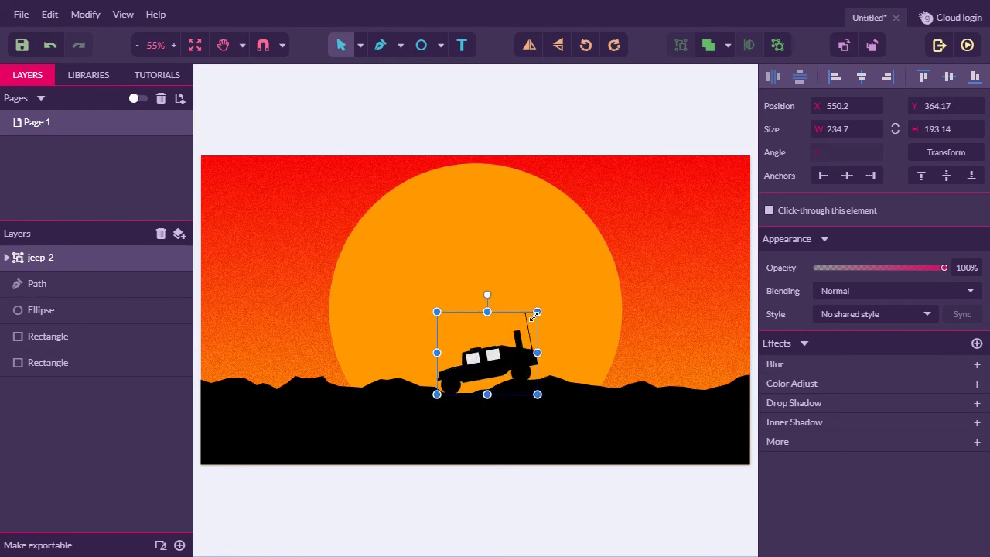
{"action": "left_click_drag", "start_coordinate": [509, 366], "coordinate": [514, 365]}
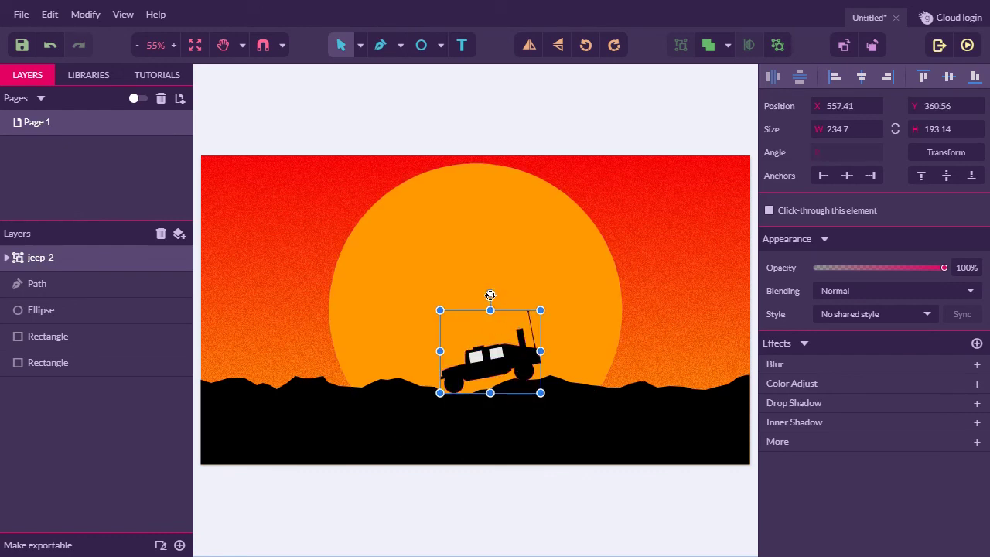
{"action": "mouse_move", "coordinate": [490, 295]}
{"action": "left_mouse_down"}
{"action": "mouse_move", "coordinate": [484, 281]}
{"action": "mouse_move", "coordinate": [490, 291]}
{"action": "left_mouse_up"}
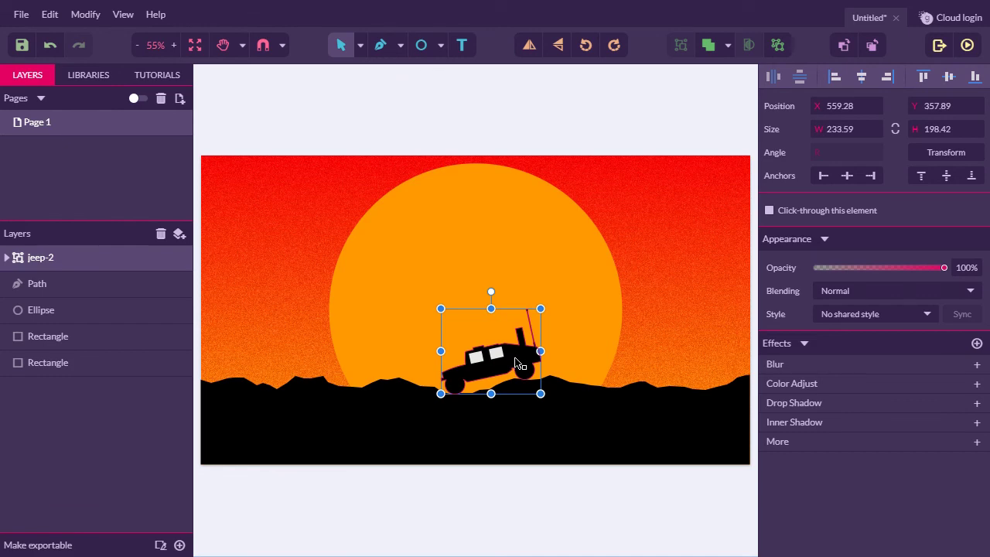
{"action": "left_click", "coordinate": [493, 498]}
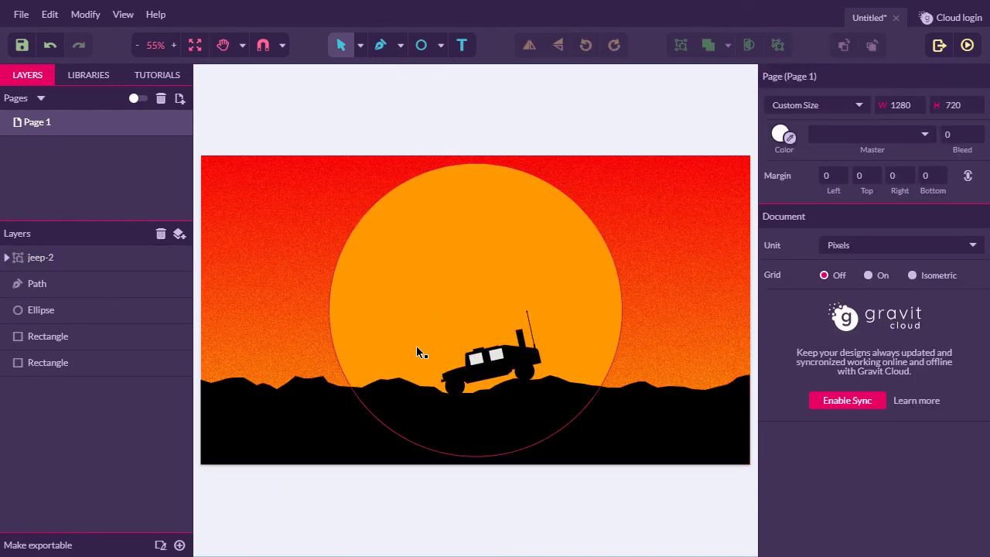
Step: Fill the jeep's two window paths with the orange sampled from the sun
{"action": "left_click", "coordinate": [7, 258]}
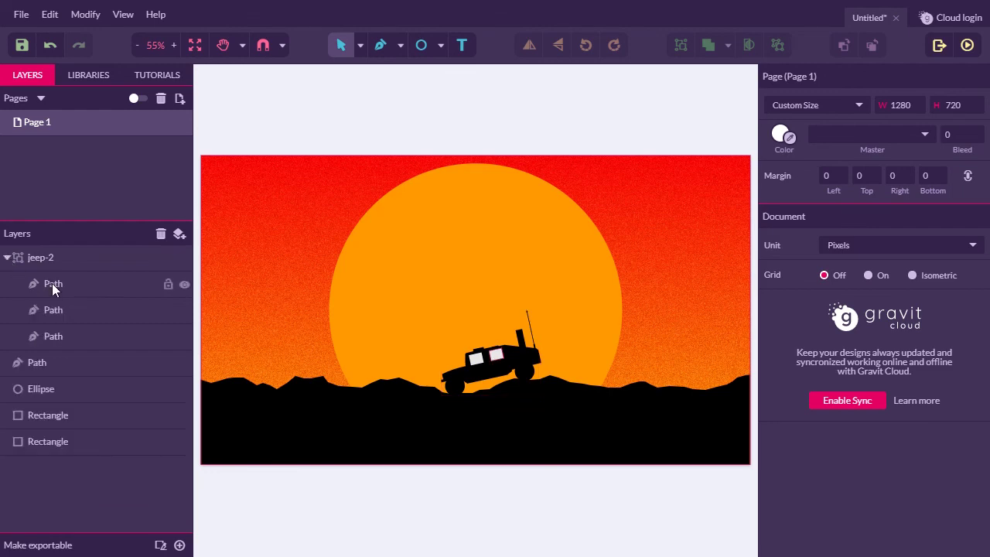
{"action": "left_click", "coordinate": [52, 283]}
{"action": "left_click", "coordinate": [78, 311], "text": "shift"}
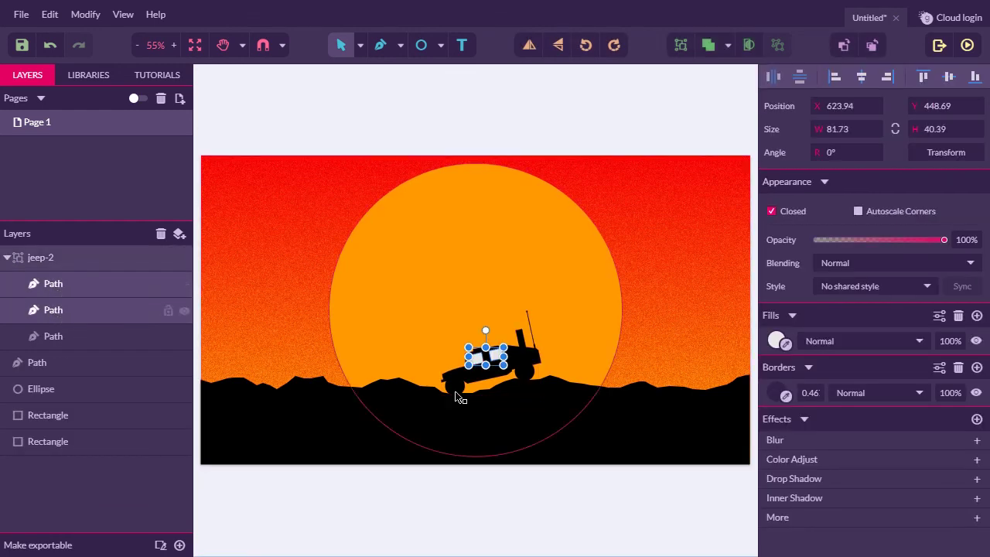
{"action": "left_click", "coordinate": [776, 340]}
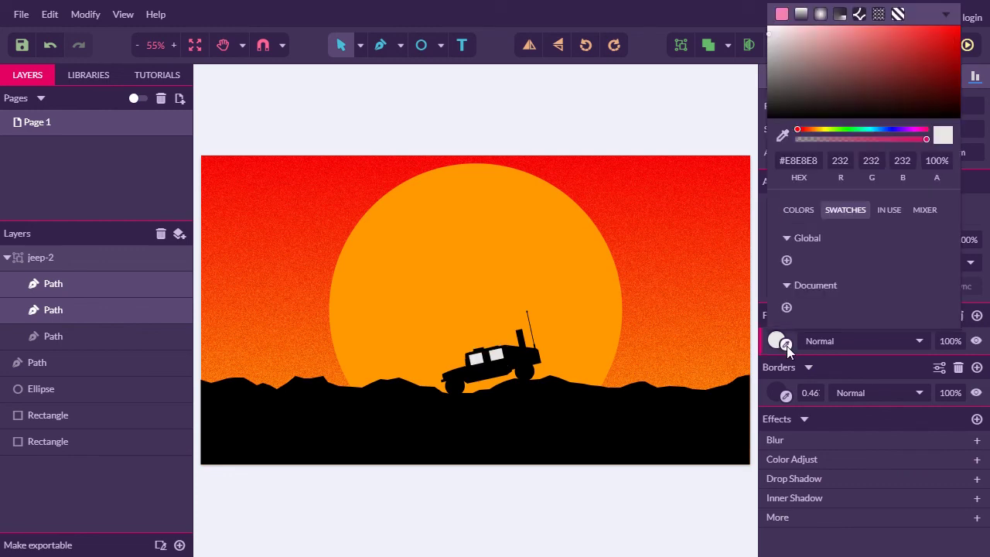
{"action": "left_click", "coordinate": [786, 346]}
{"action": "left_click", "coordinate": [526, 270]}
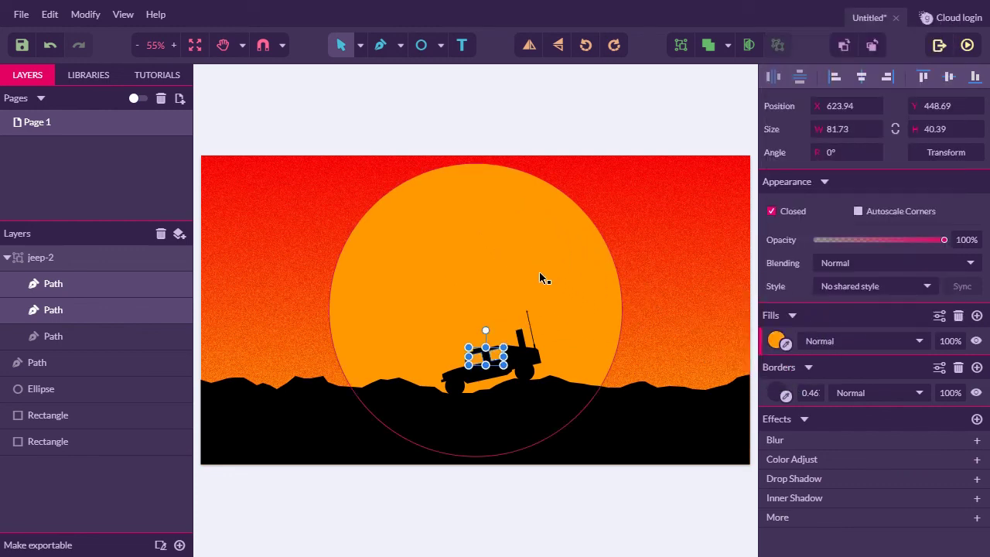
Step: Darken the jeep windows' fill to the mixer shade #B36B00 and deselect them
{"action": "left_click", "coordinate": [780, 341]}
{"action": "left_click", "coordinate": [917, 206]}
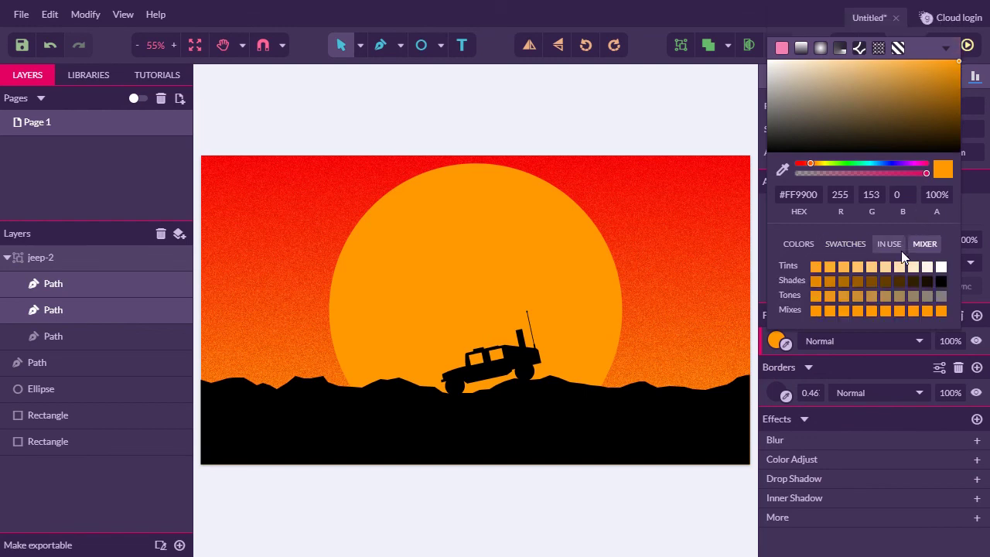
{"action": "left_click", "coordinate": [843, 282]}
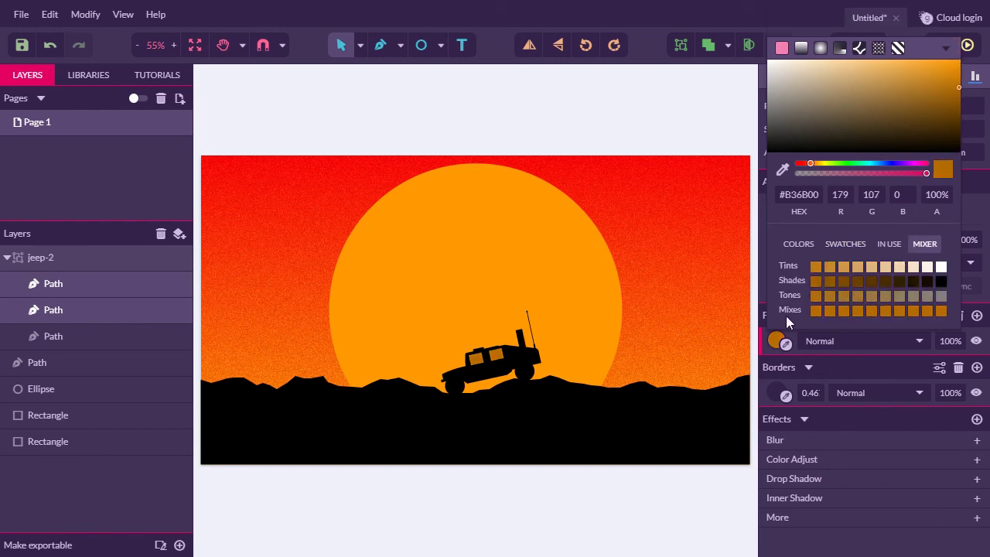
{"action": "left_click", "coordinate": [551, 509]}
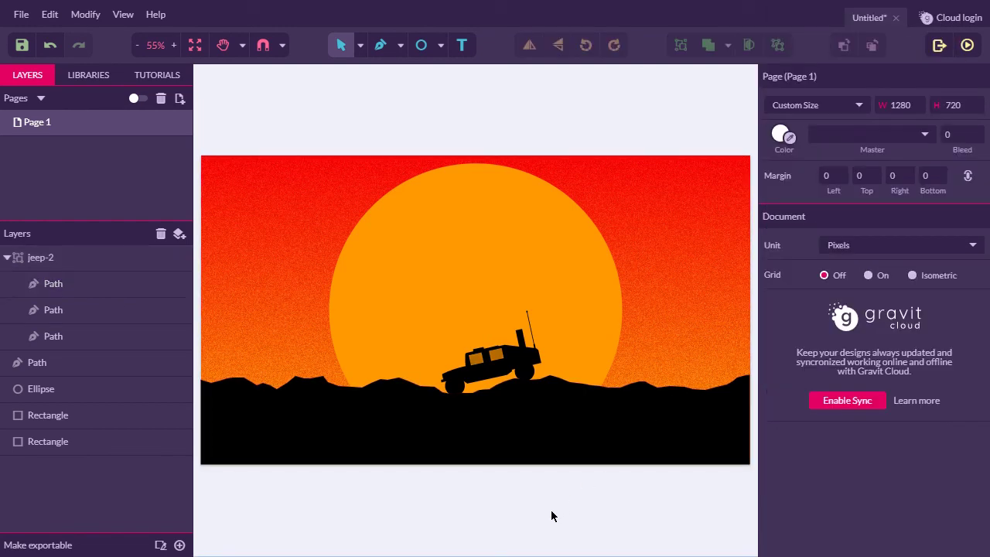